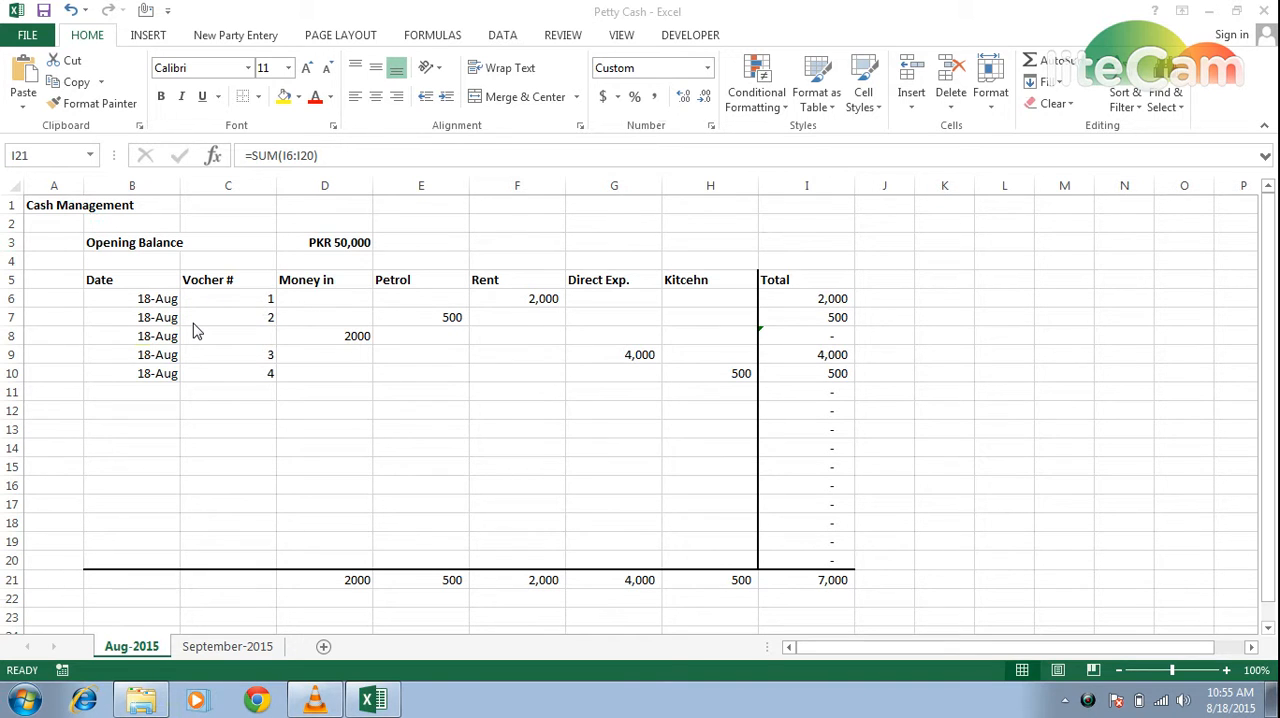
Add the label "Closing Balance" in cell B22 of the Aug-2015 sheet, below the totals row.
{"action": "left_click", "coordinate": [142, 598]}
{"action": "left_click", "coordinate": [142, 598]}
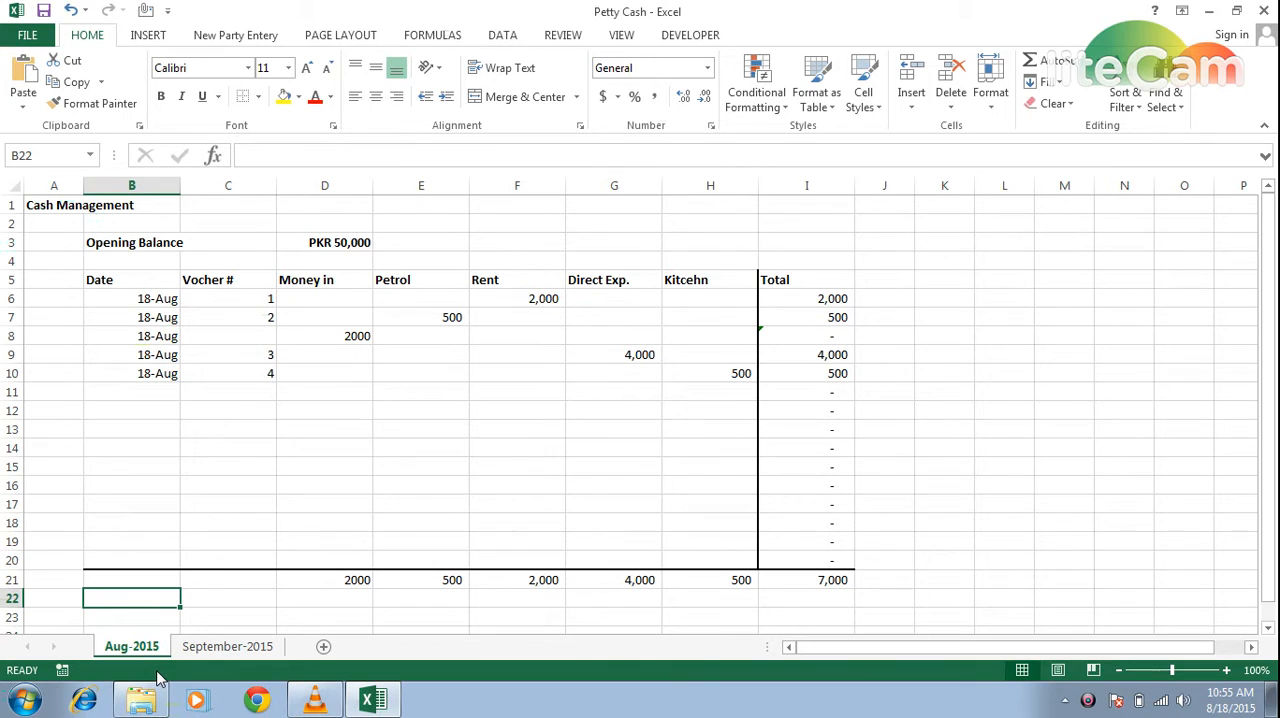
{"action": "type", "text": "Clos"}
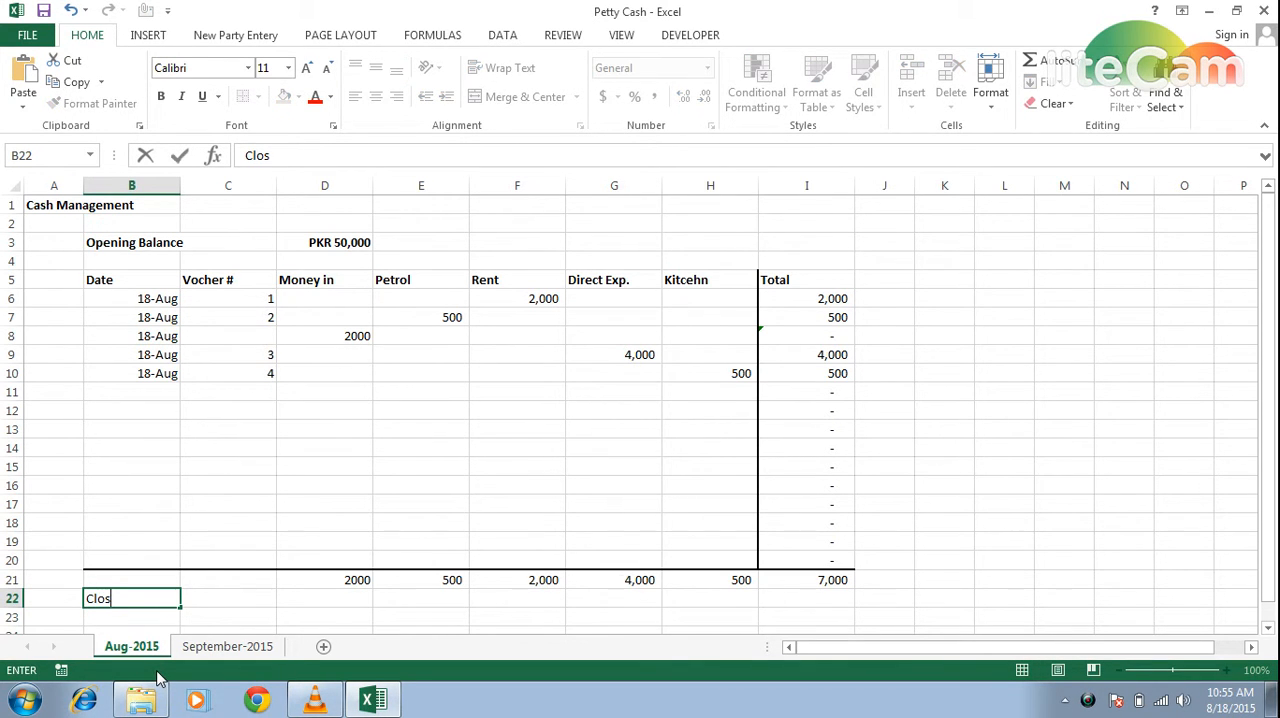
{"action": "type", "text": "ing Balance"}
{"action": "key", "text": "Tab"}
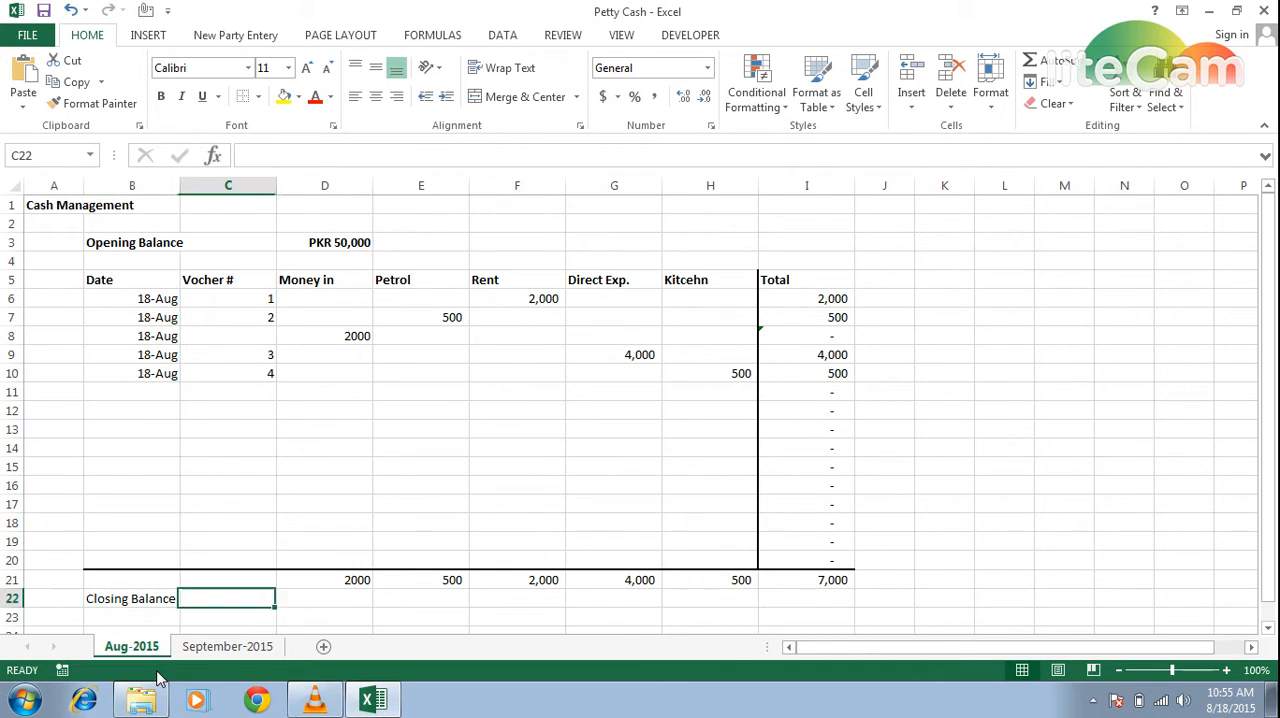
{"action": "key", "text": "Up"}
{"action": "key", "text": "Up"}
{"action": "key", "text": "Up"}
{"action": "key", "text": "Up"}
{"action": "key", "text": "Up"}
{"action": "key", "text": "Up"}
{"action": "key", "text": "Up"}
{"action": "key", "text": "Up"}
{"action": "key", "text": "Up"}
{"action": "key", "text": "Up"}
{"action": "key", "text": "Up"}
{"action": "key", "text": "Up"}
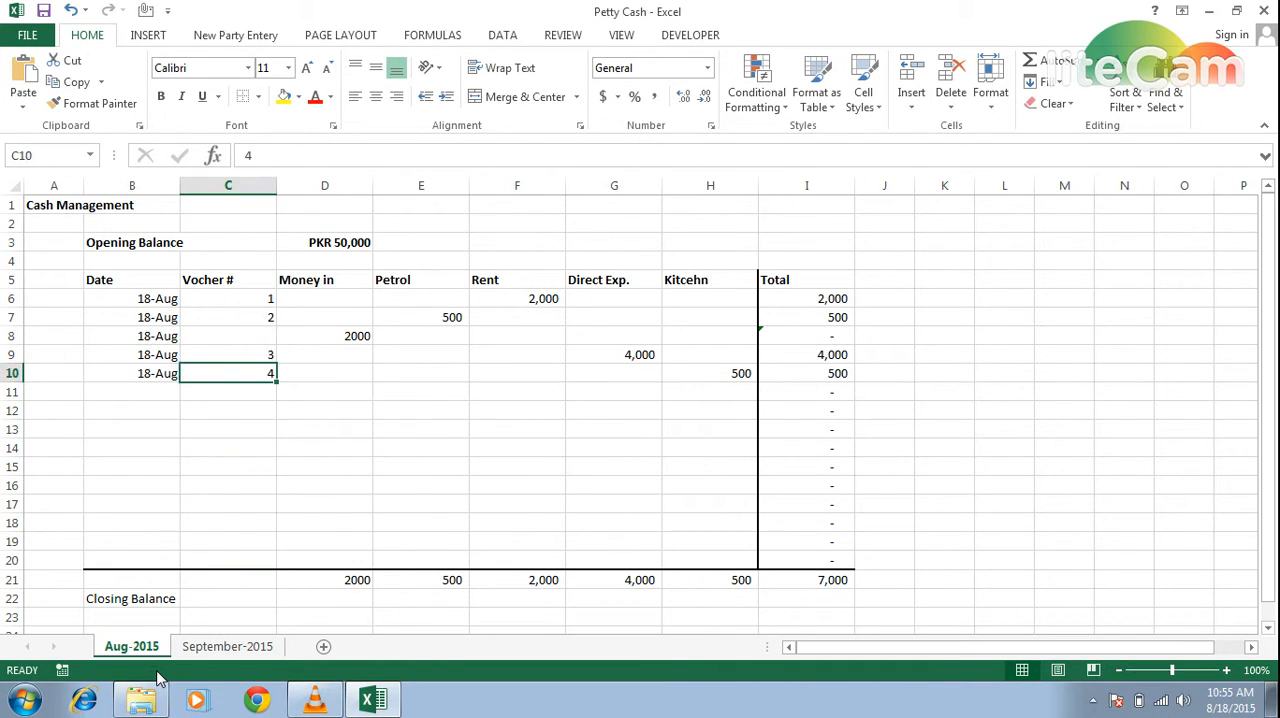
{"action": "key", "text": "Right"}
{"action": "key", "text": "Right"}
{"action": "key", "text": "Right"}
{"action": "key", "text": "Right"}
{"action": "key", "text": "Right"}
{"action": "key", "text": "Right"}
{"action": "key", "text": "Down"}
{"action": "key", "text": "Down"}
{"action": "key", "text": "Down"}
{"action": "key", "text": "Down"}
{"action": "key", "text": "Down"}
{"action": "key", "text": "Down"}
{"action": "key", "text": "Down"}
{"action": "key", "text": "Down"}
{"action": "key", "text": "Down"}
{"action": "key", "text": "Down"}
{"action": "key", "text": "Down"}
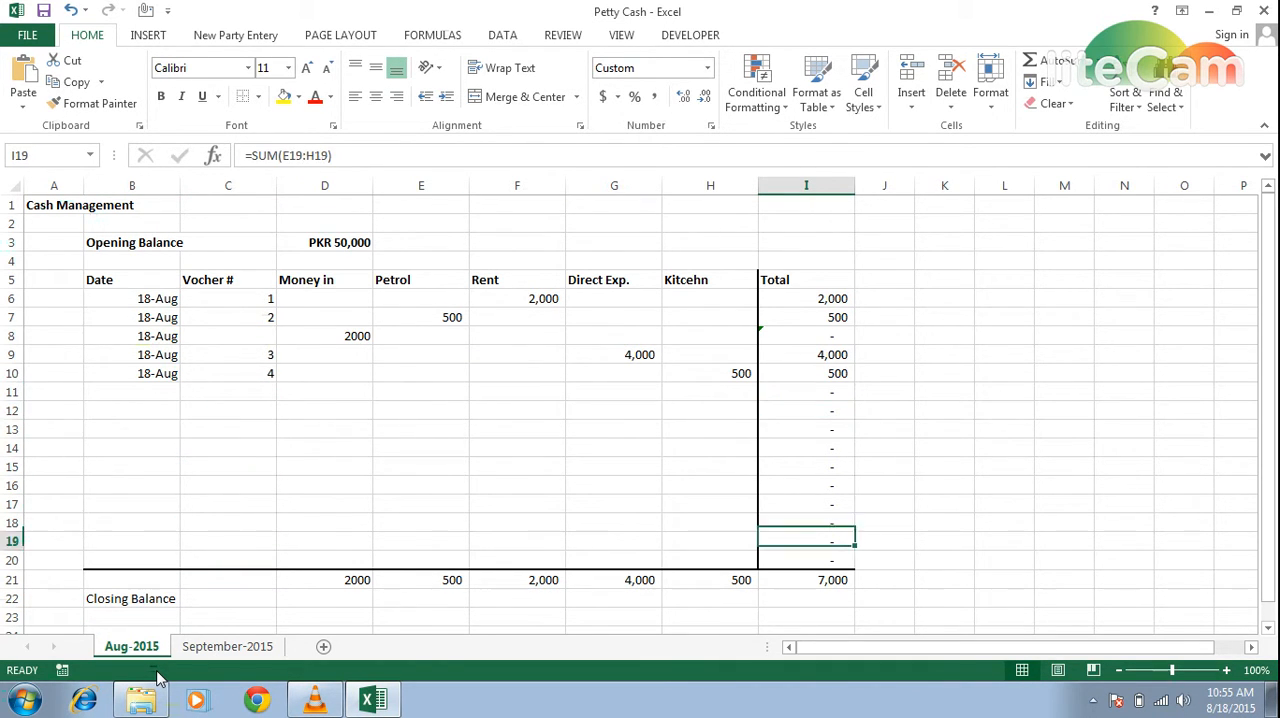
{"action": "key", "text": "Left"}
{"action": "key", "text": "Left"}
{"action": "key", "text": "Down"}
{"action": "key", "text": "Left"}
{"action": "key", "text": "Left"}
{"action": "key", "text": "Left"}
{"action": "key", "text": "Left"}
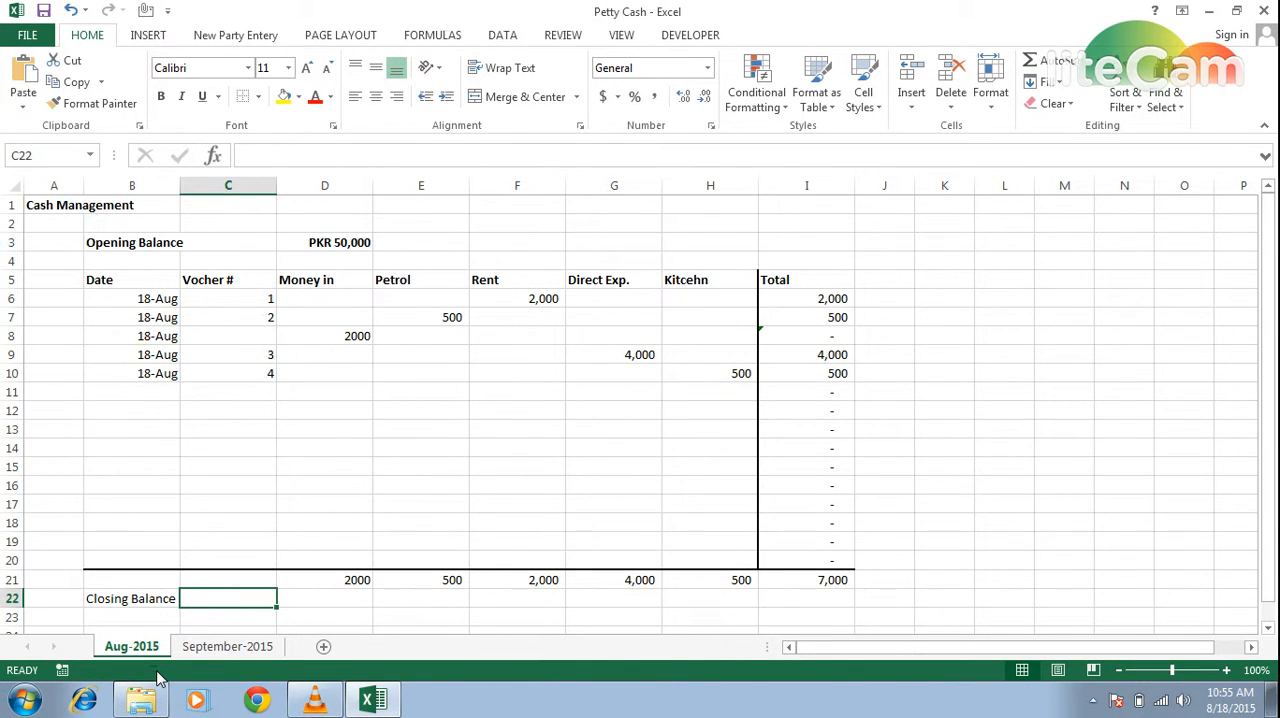
Calculate the closing balance in D22 with =D3-I21+D21, subtracting total expenses from the opening balance and adding money in.
{"action": "key", "text": "Right"}
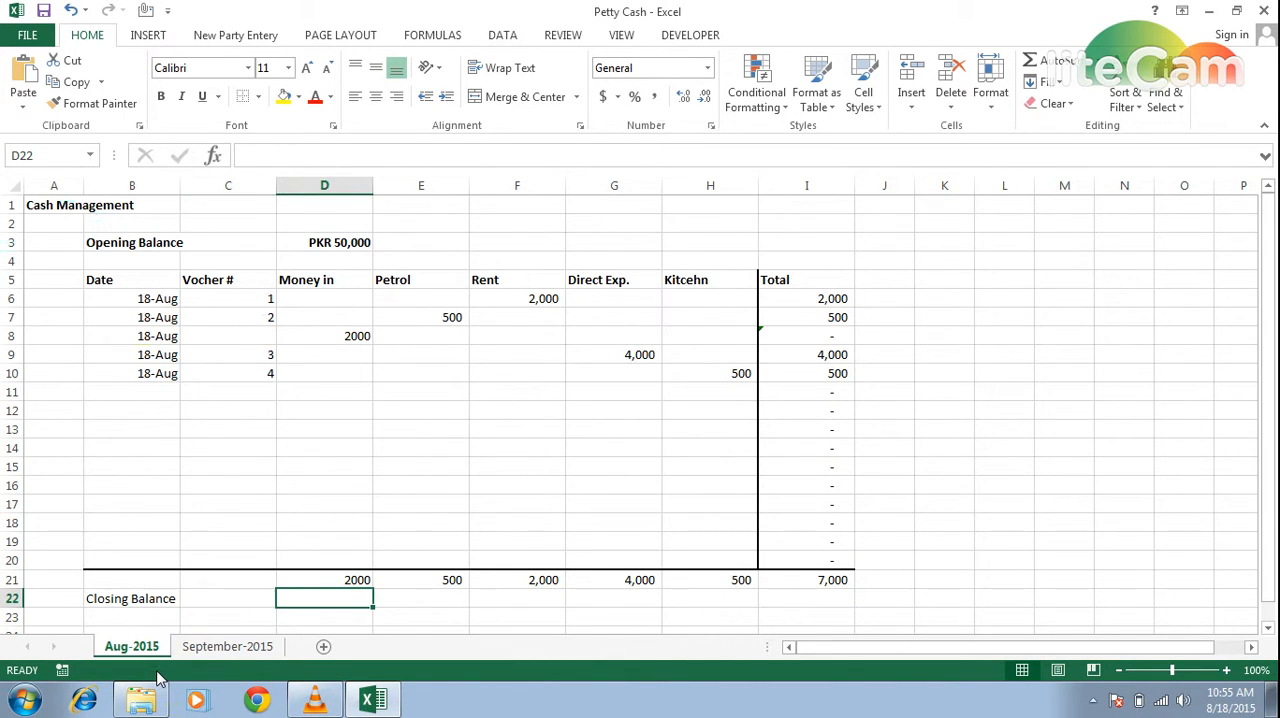
{"action": "type", "text": "="}
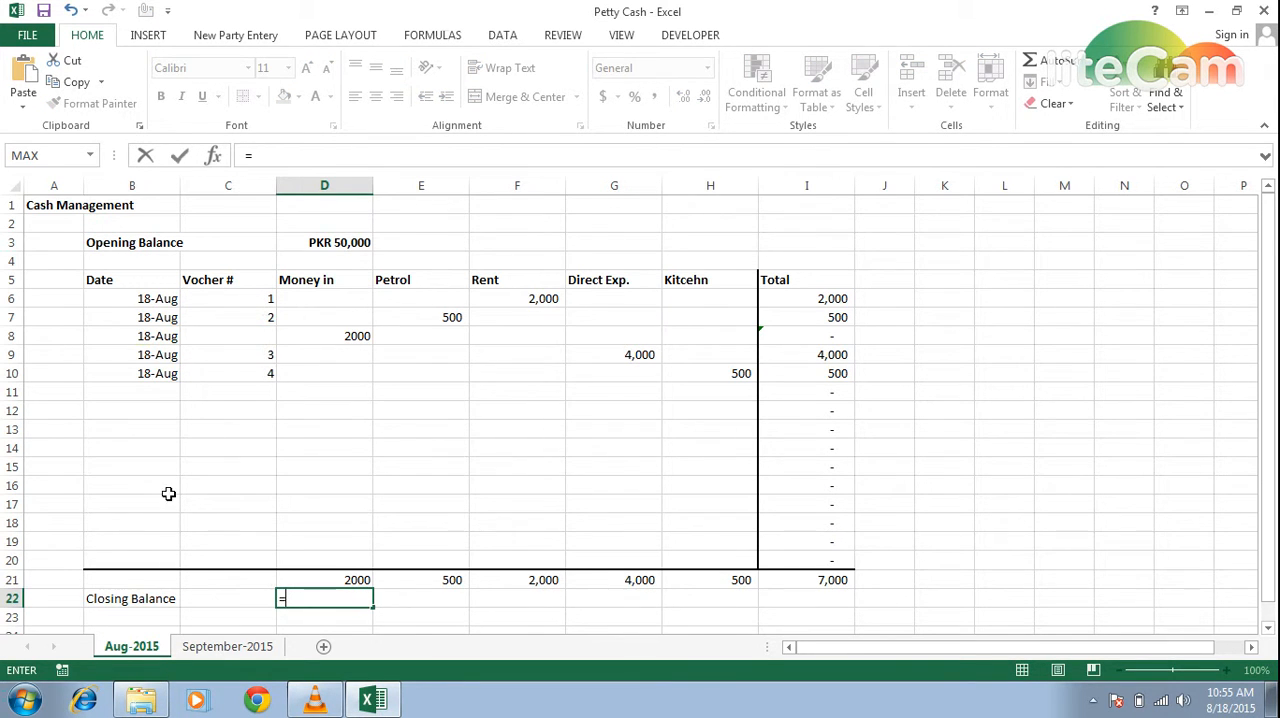
{"action": "left_click", "coordinate": [338, 243]}
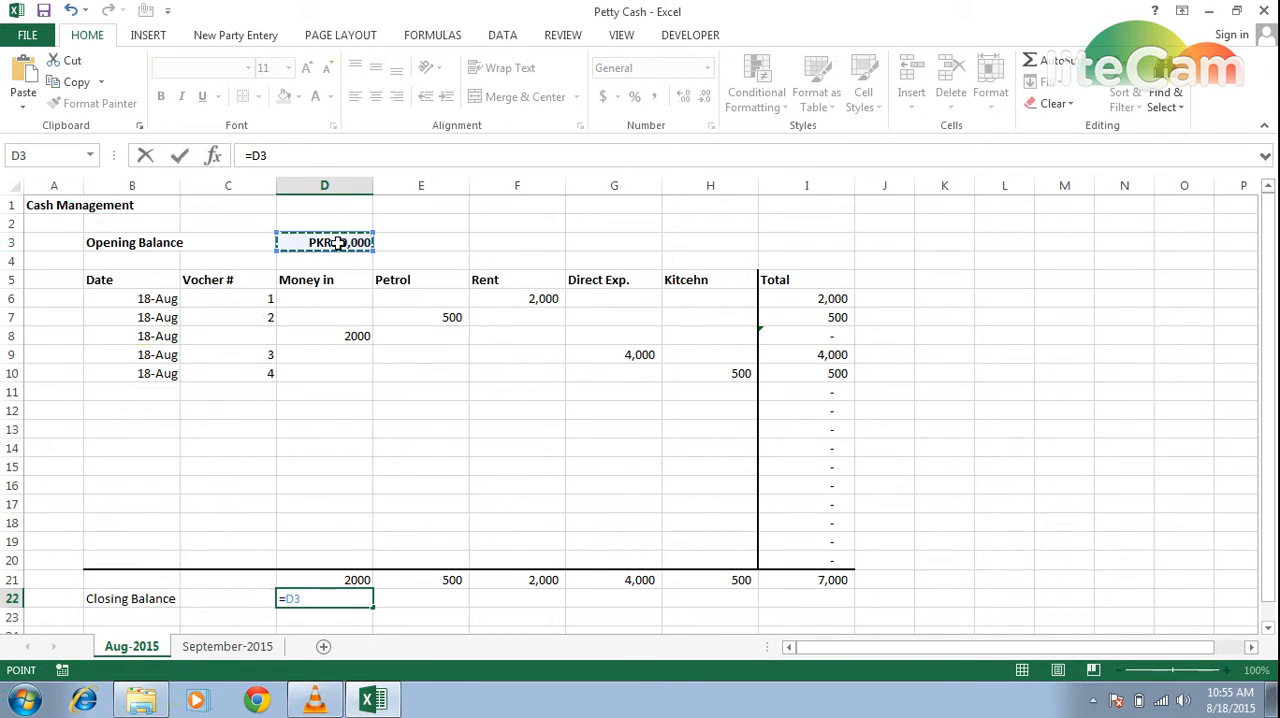
{"action": "type", "text": "-"}
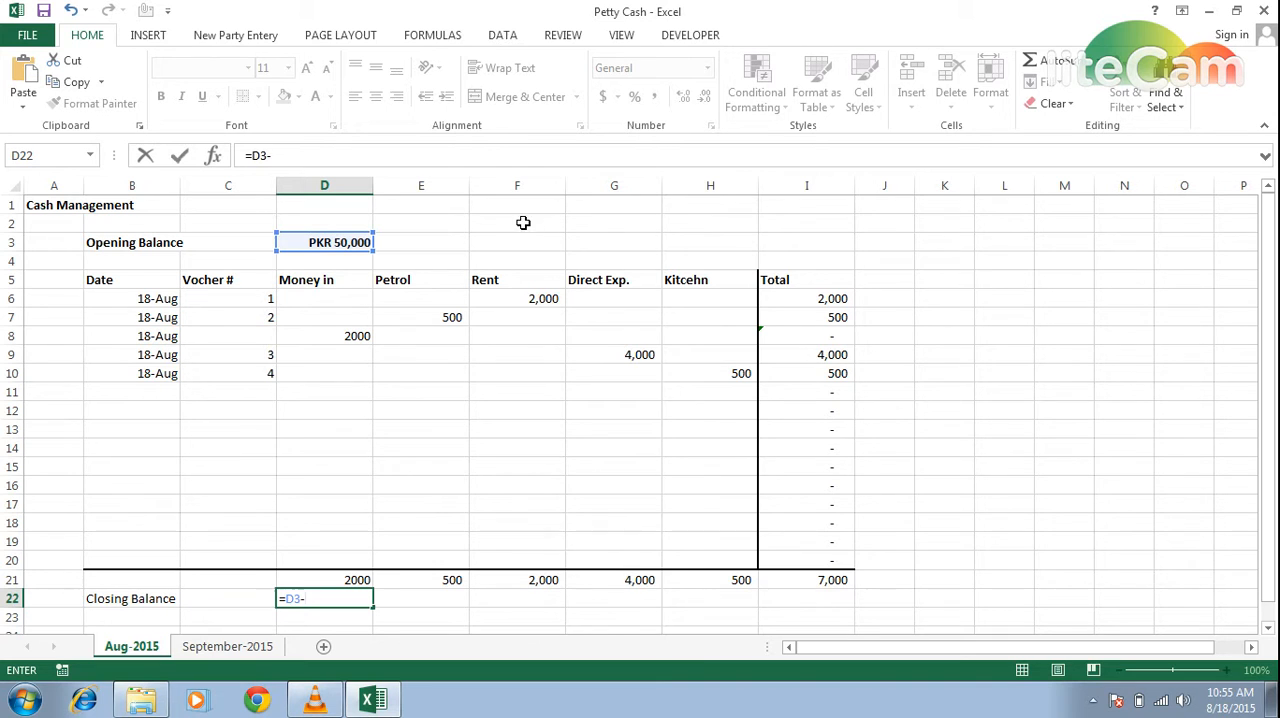
{"action": "left_click", "coordinate": [813, 580]}
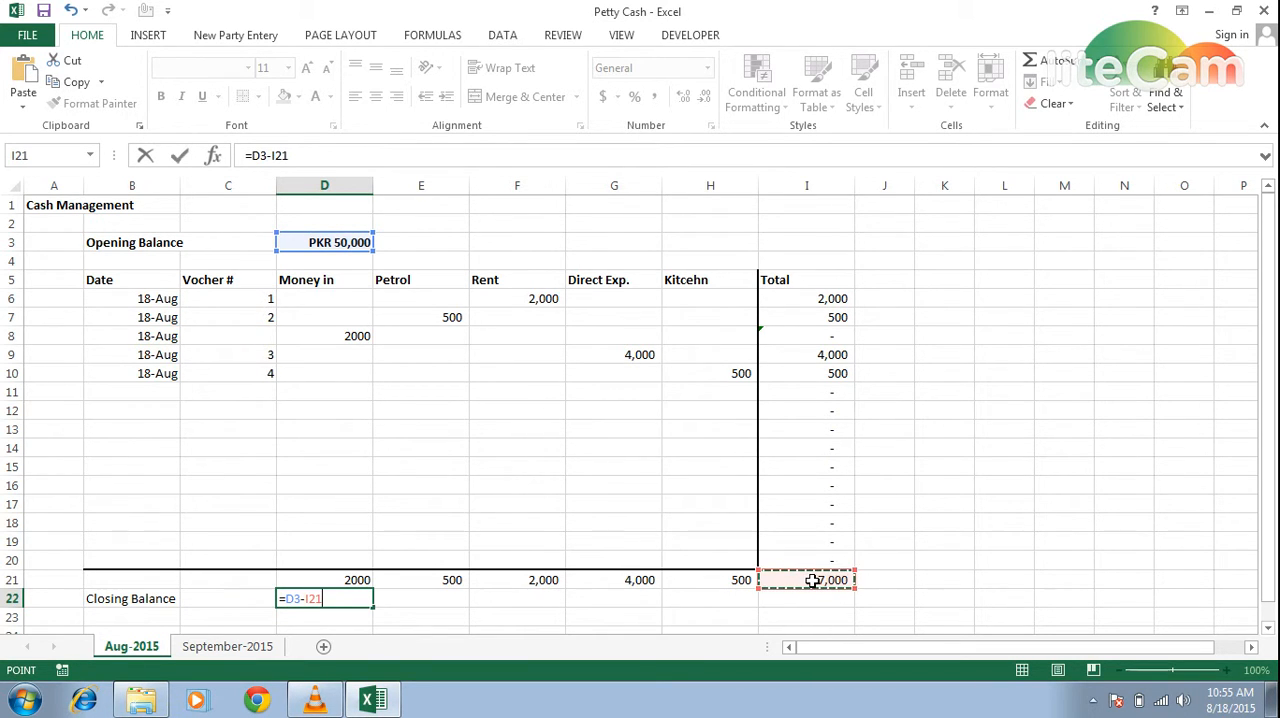
{"action": "type", "text": "+"}
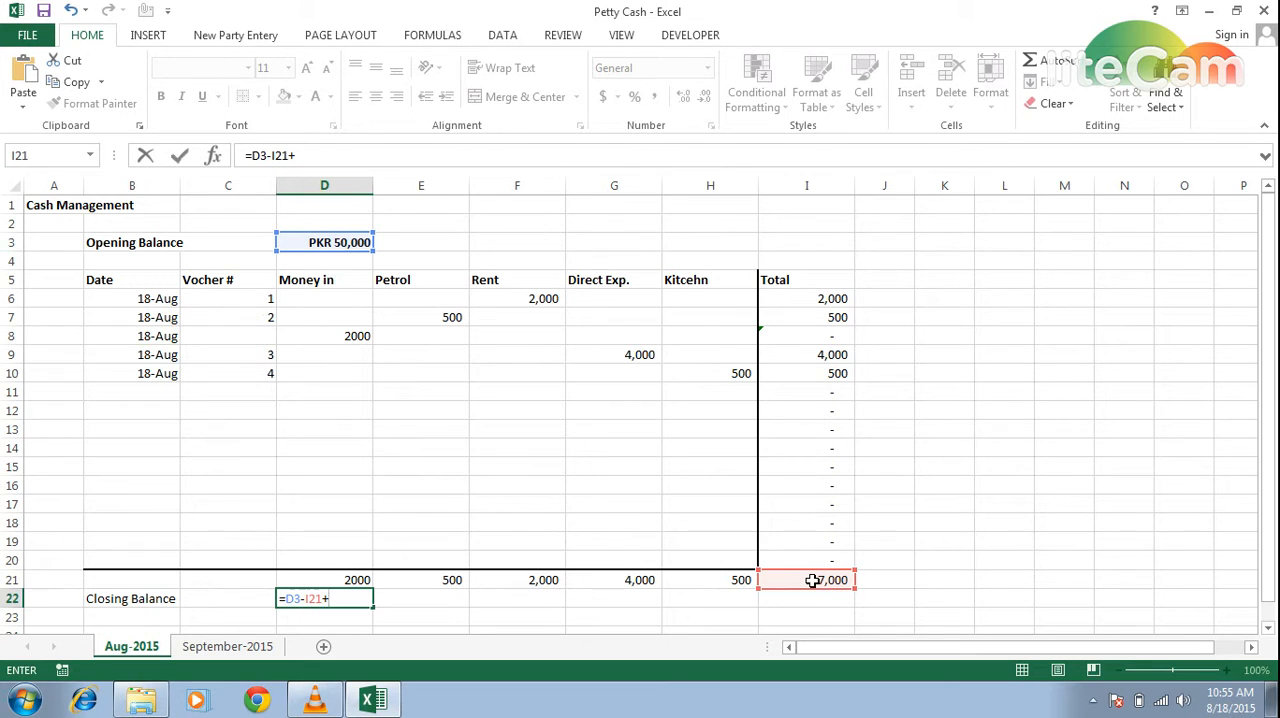
{"action": "left_click", "coordinate": [320, 580]}
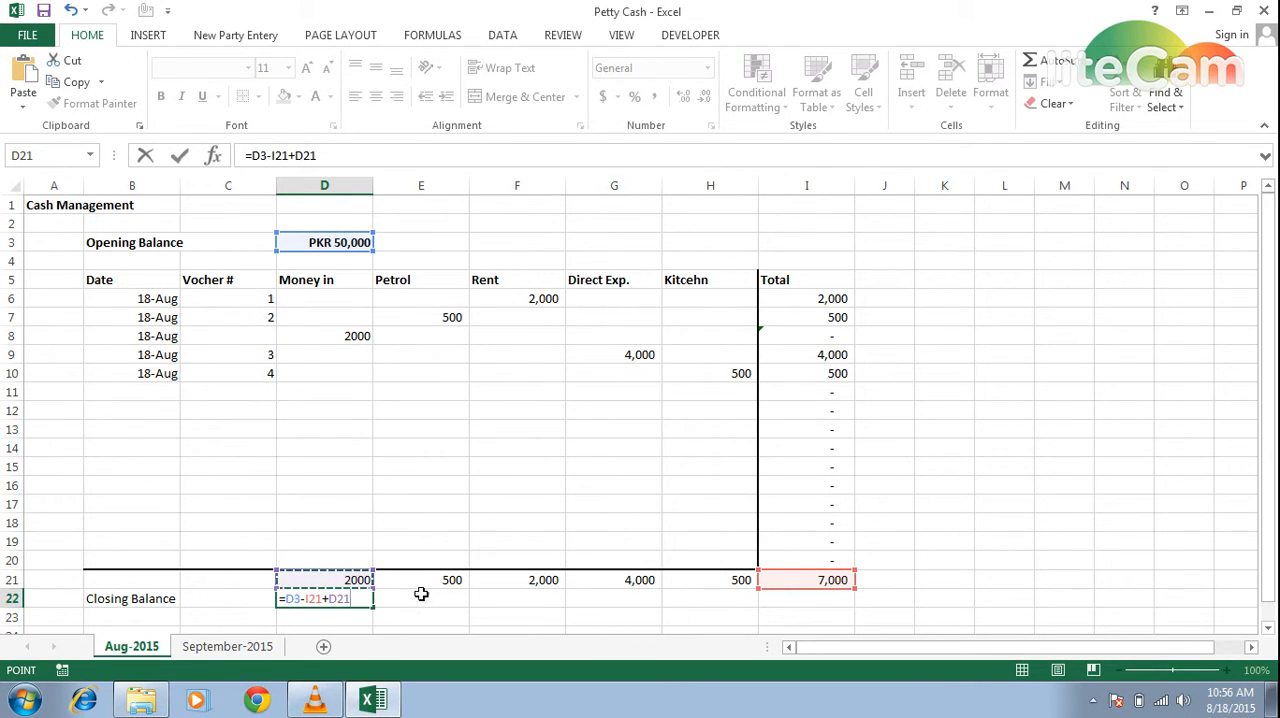
{"action": "key", "text": "Return"}
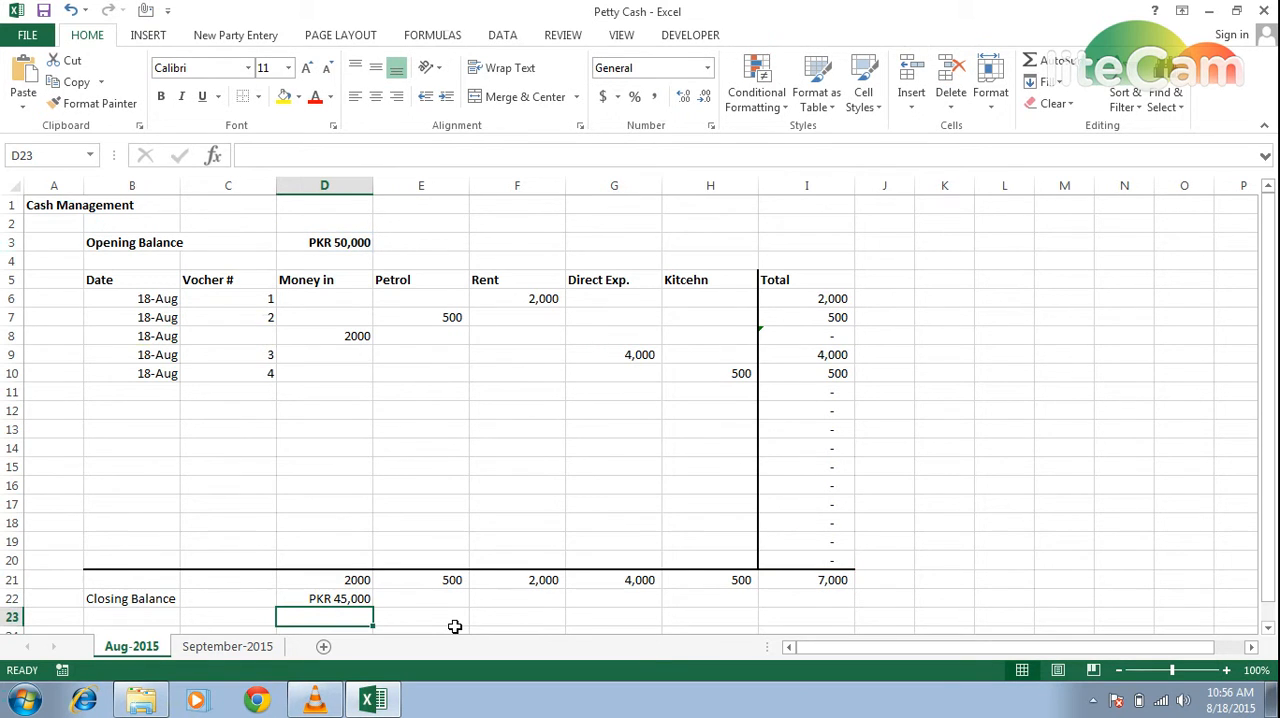
Make the closing balance amount in D22 and the column totals in D21:I21 bold.
{"action": "key", "text": "Up"}
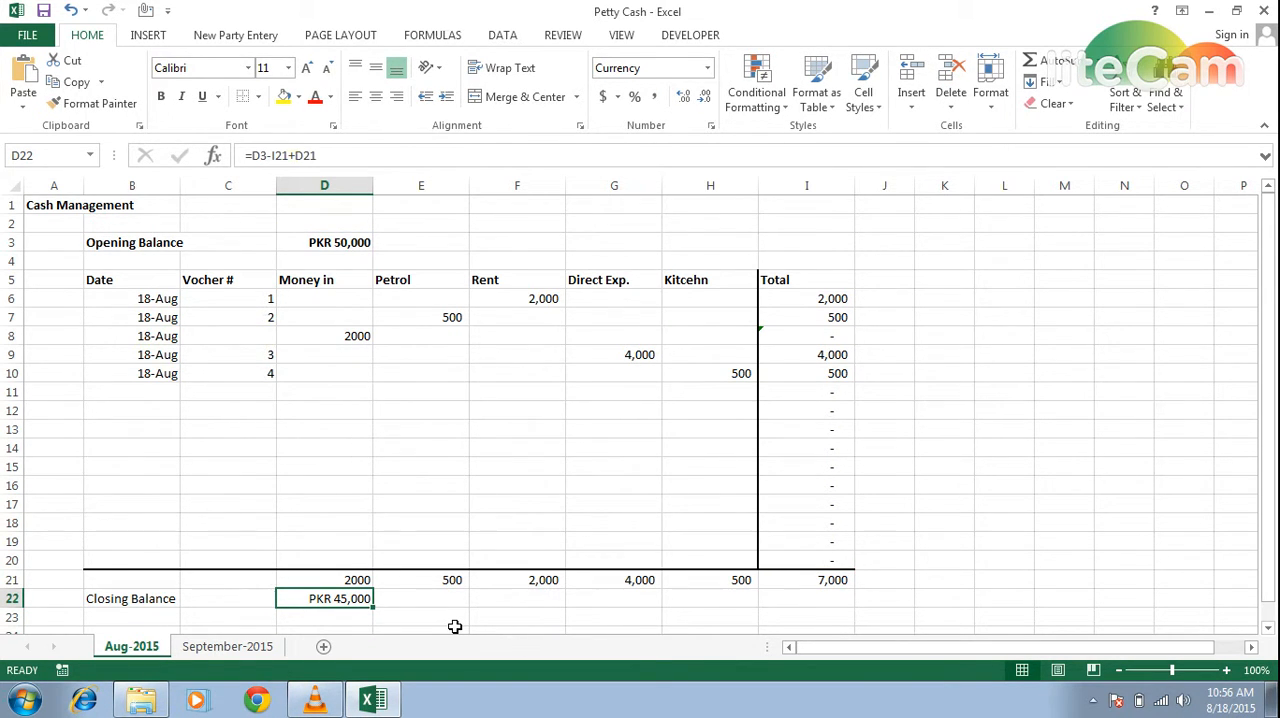
{"action": "key", "text": "ctrl+b"}
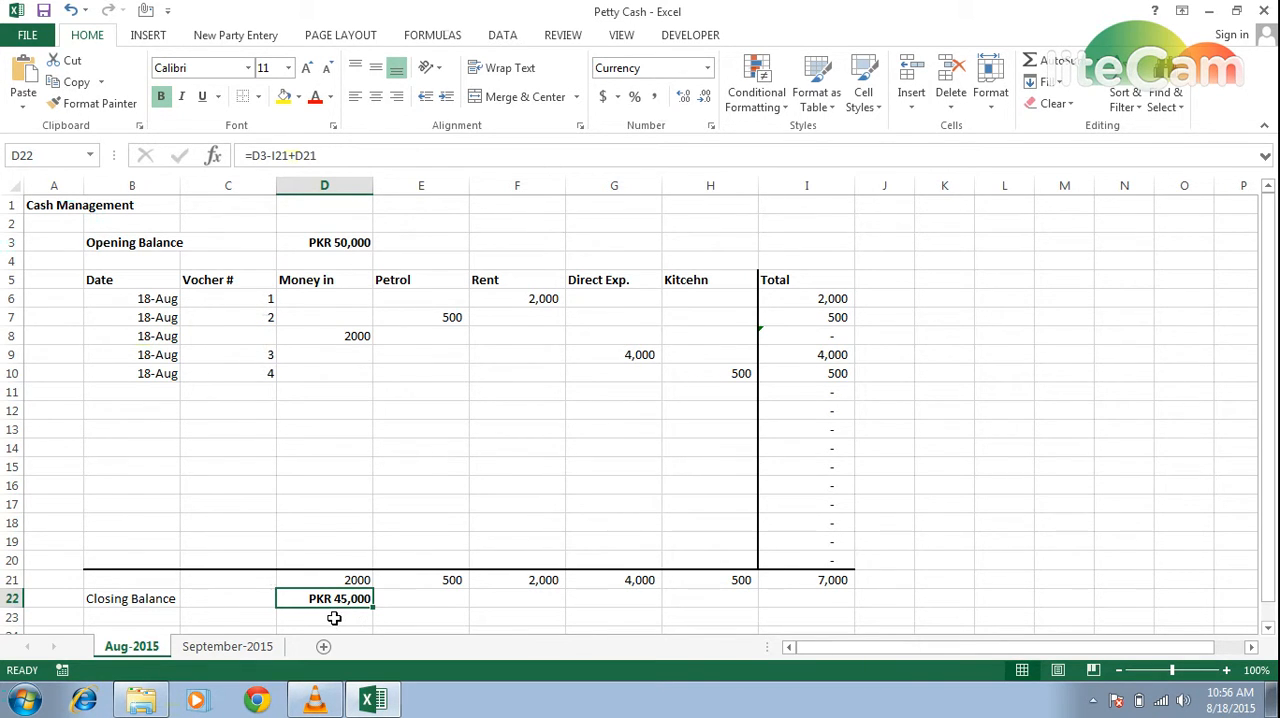
{"action": "left_click", "coordinate": [343, 578]}
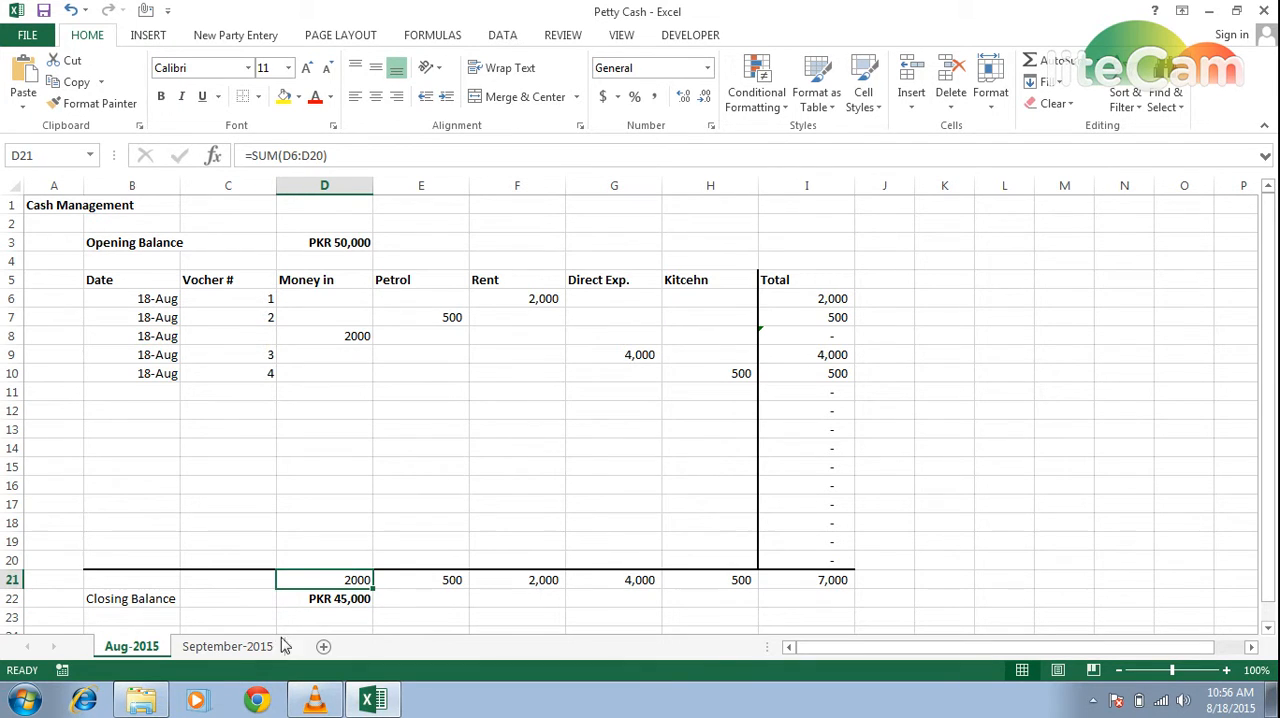
{"action": "key", "text": "shift+Right"}
{"action": "key", "text": "shift+Right"}
{"action": "key", "text": "shift+Right"}
{"action": "key", "text": "shift+Right"}
{"action": "key", "text": "shift+Right"}
{"action": "key", "text": "shift+Right"}
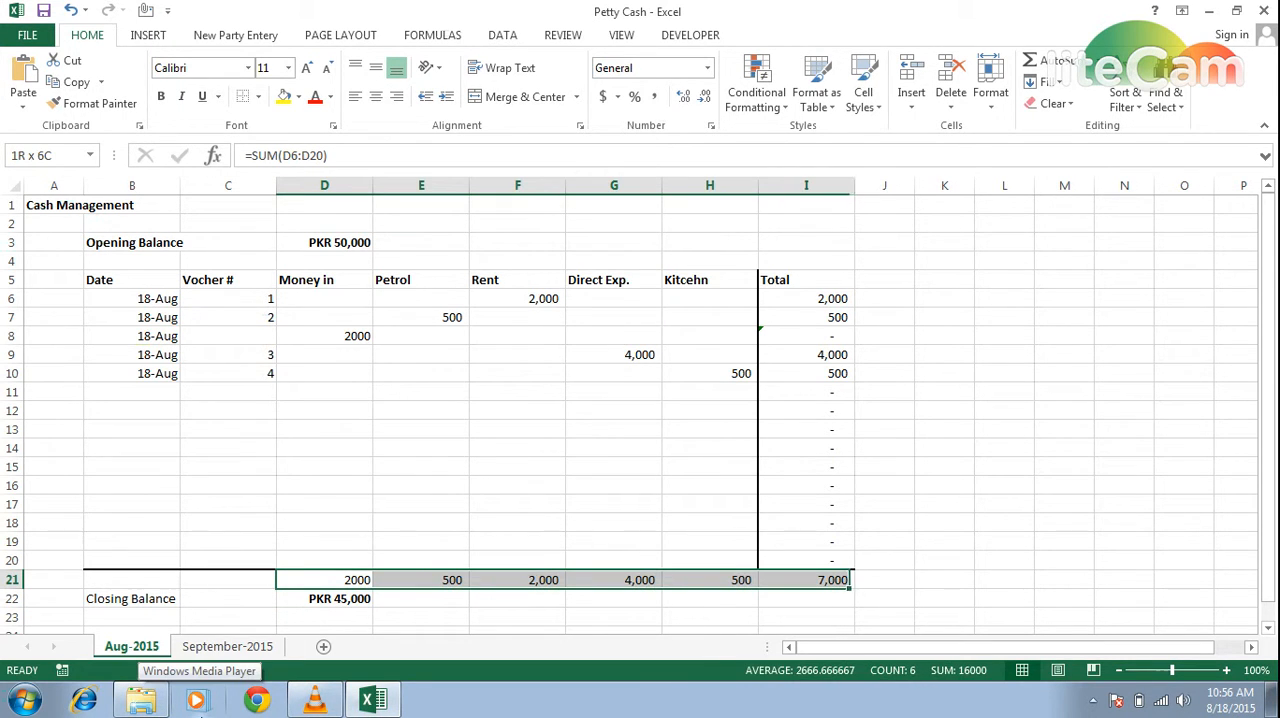
{"action": "key", "text": "shift+Left"}
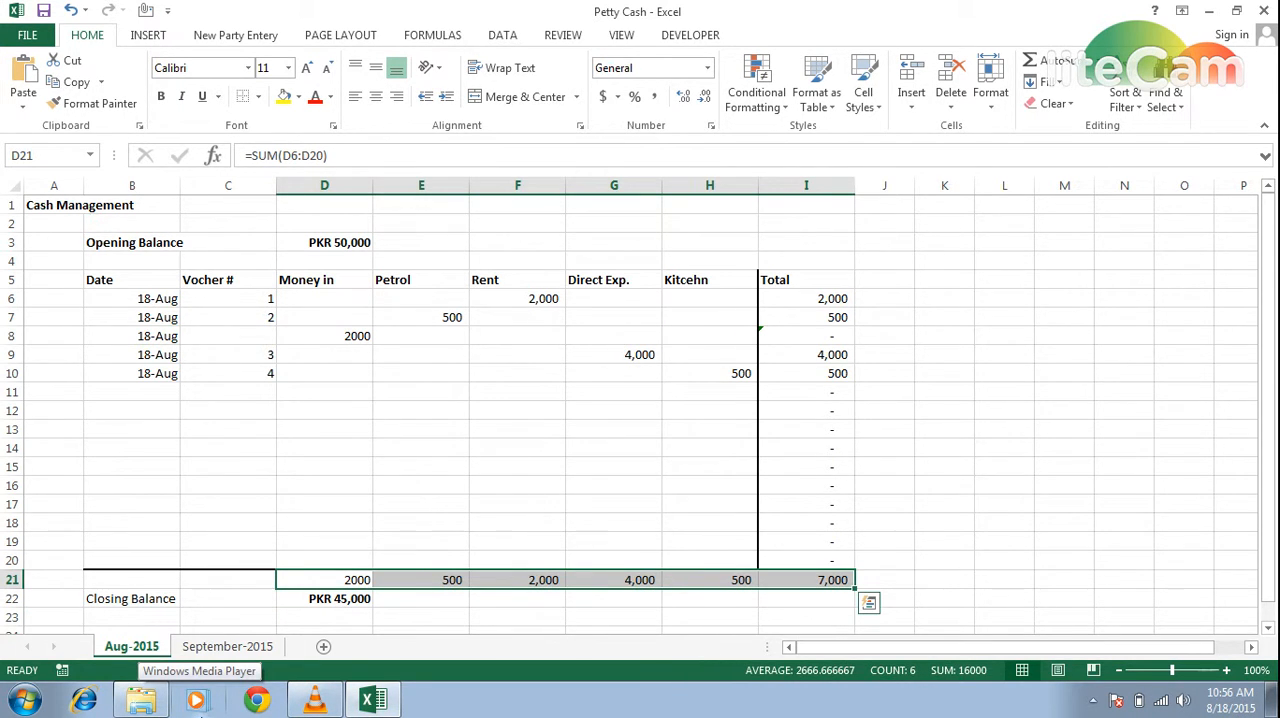
{"action": "key", "text": "ctrl+b"}
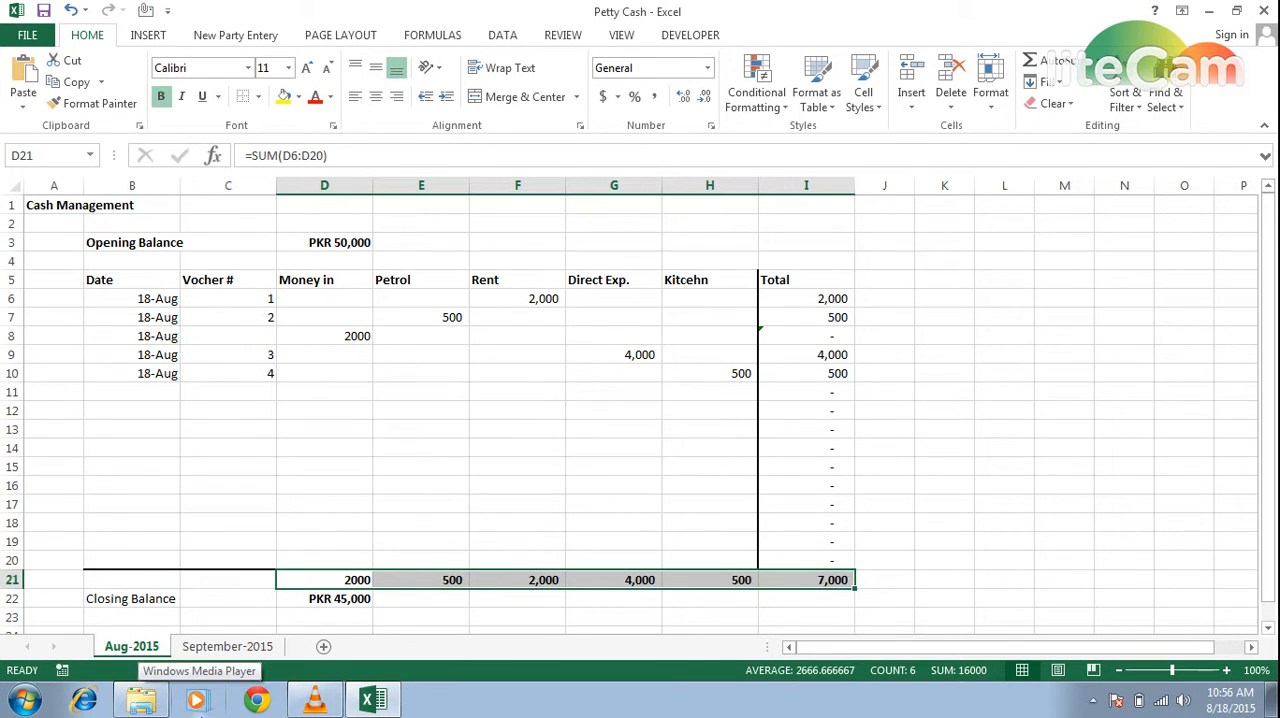
Make the "Closing Balance" label in B22 bold.
{"action": "key", "text": "Left"}
{"action": "key", "text": "Left"}
{"action": "key", "text": "Up"}
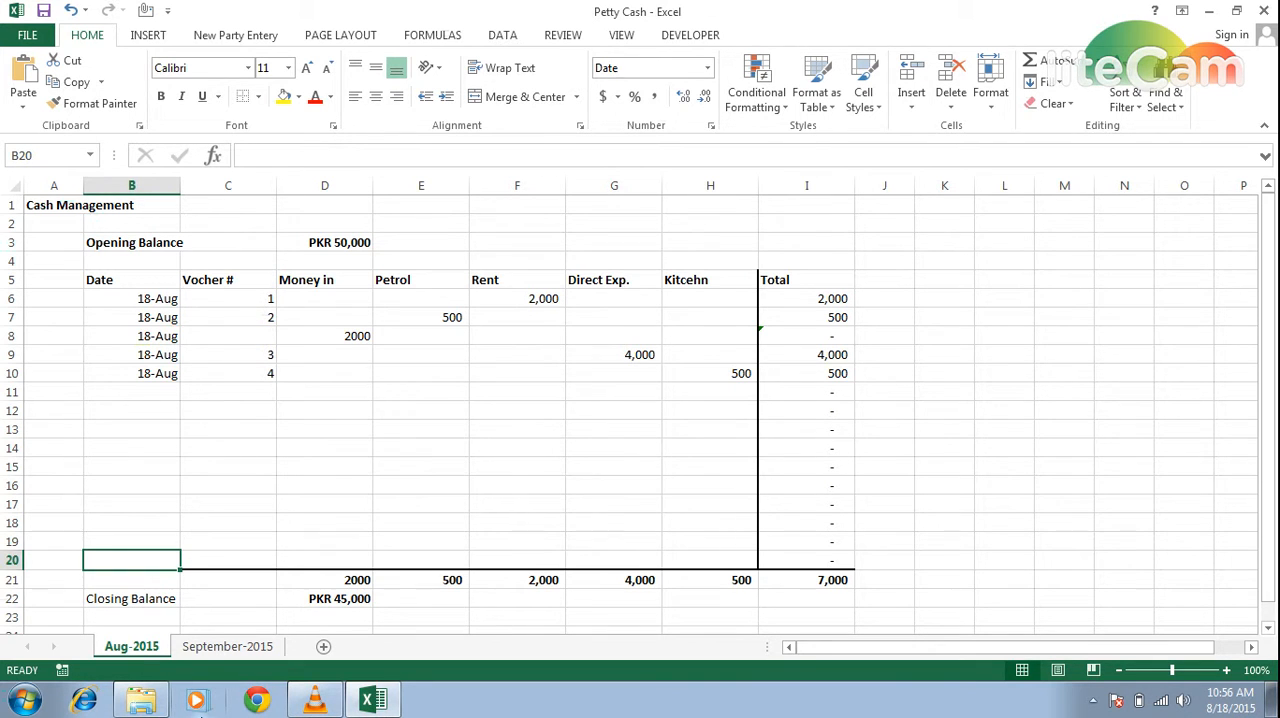
{"action": "key", "text": "Down"}
{"action": "key", "text": "Down"}
{"action": "key", "text": "ctrl+b"}
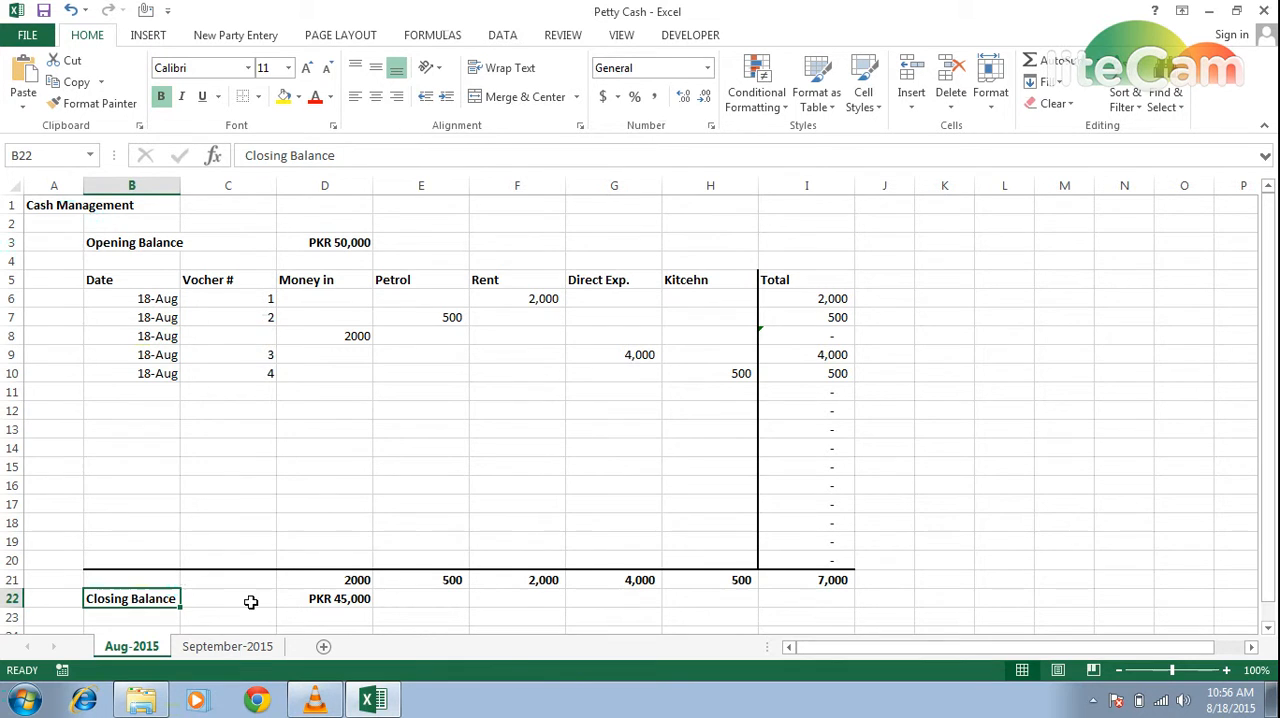
Copy the entire contents of the Aug-2015 sheet onto the whole September-2015 sheet.
{"action": "left_click", "coordinate": [228, 647]}
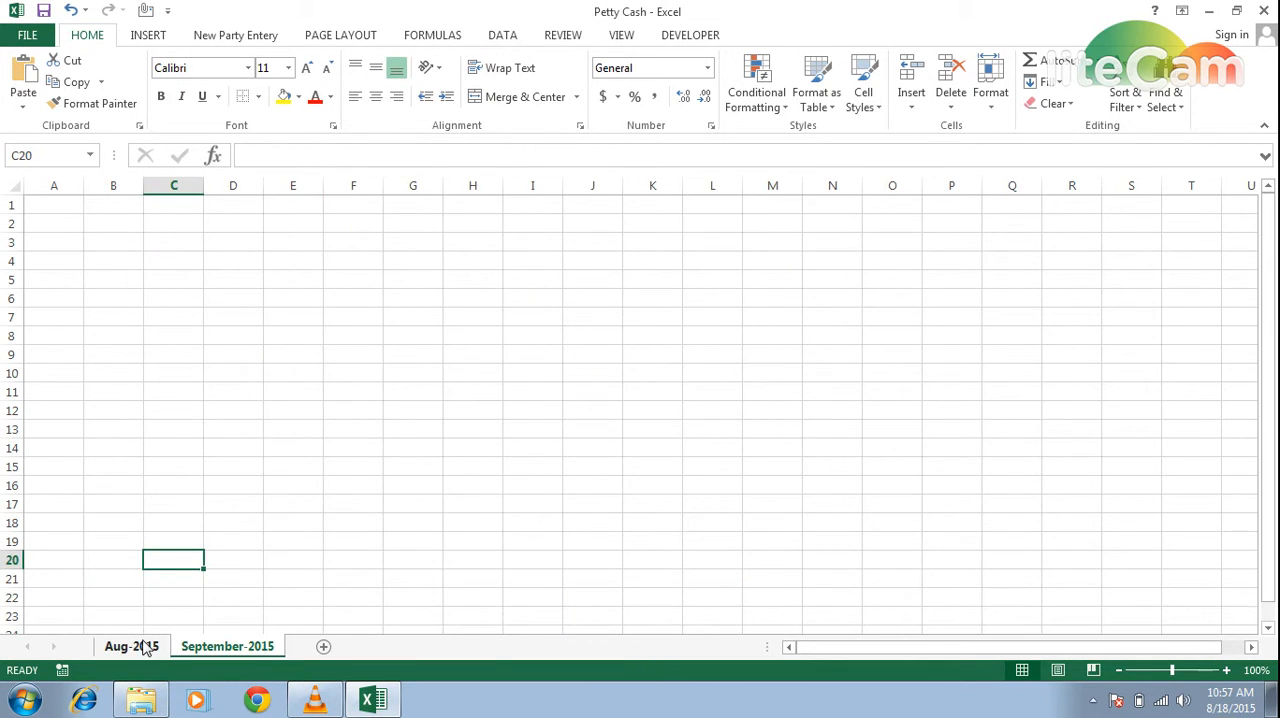
{"action": "left_click", "coordinate": [142, 647]}
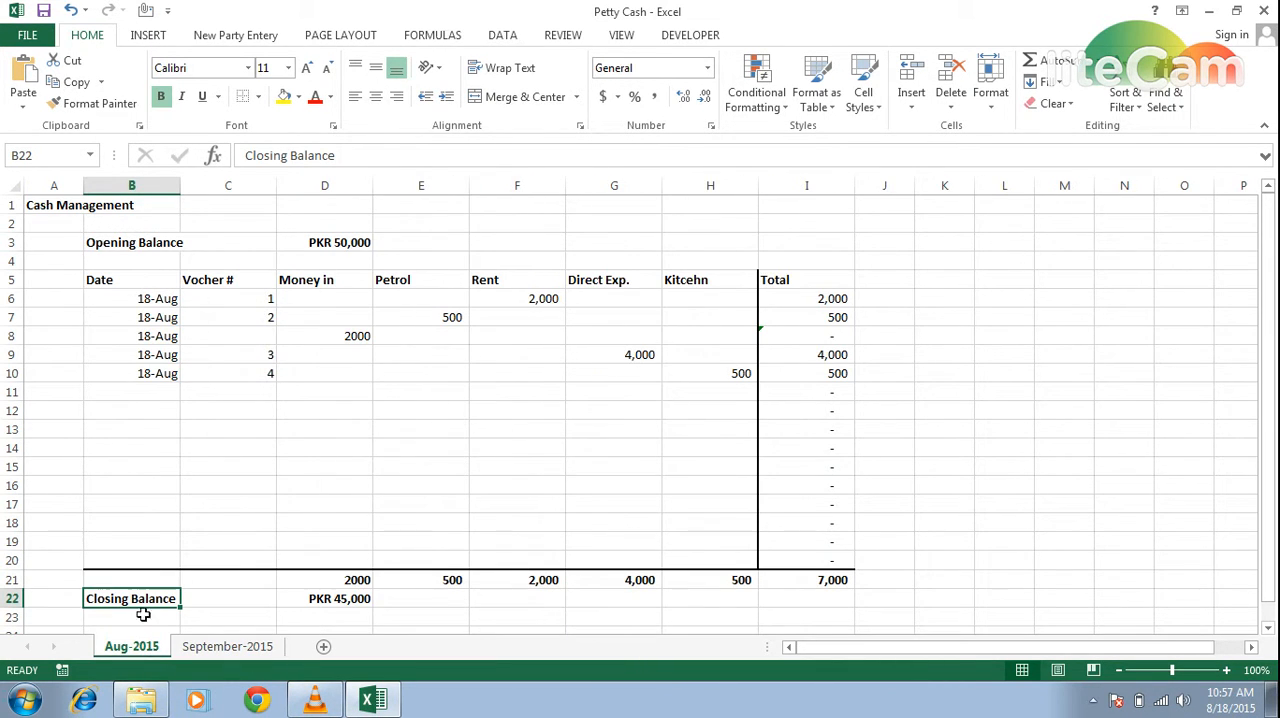
{"action": "left_click", "coordinate": [10, 183]}
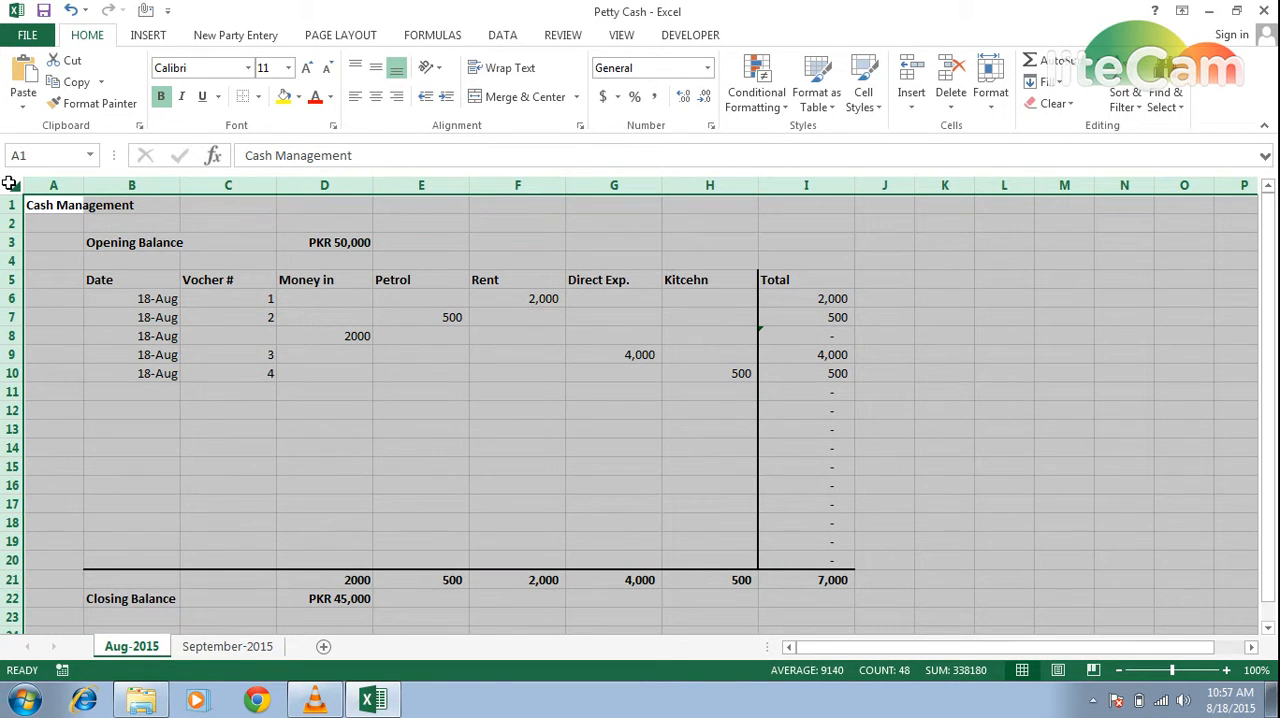
{"action": "key", "text": "ctrl+c"}
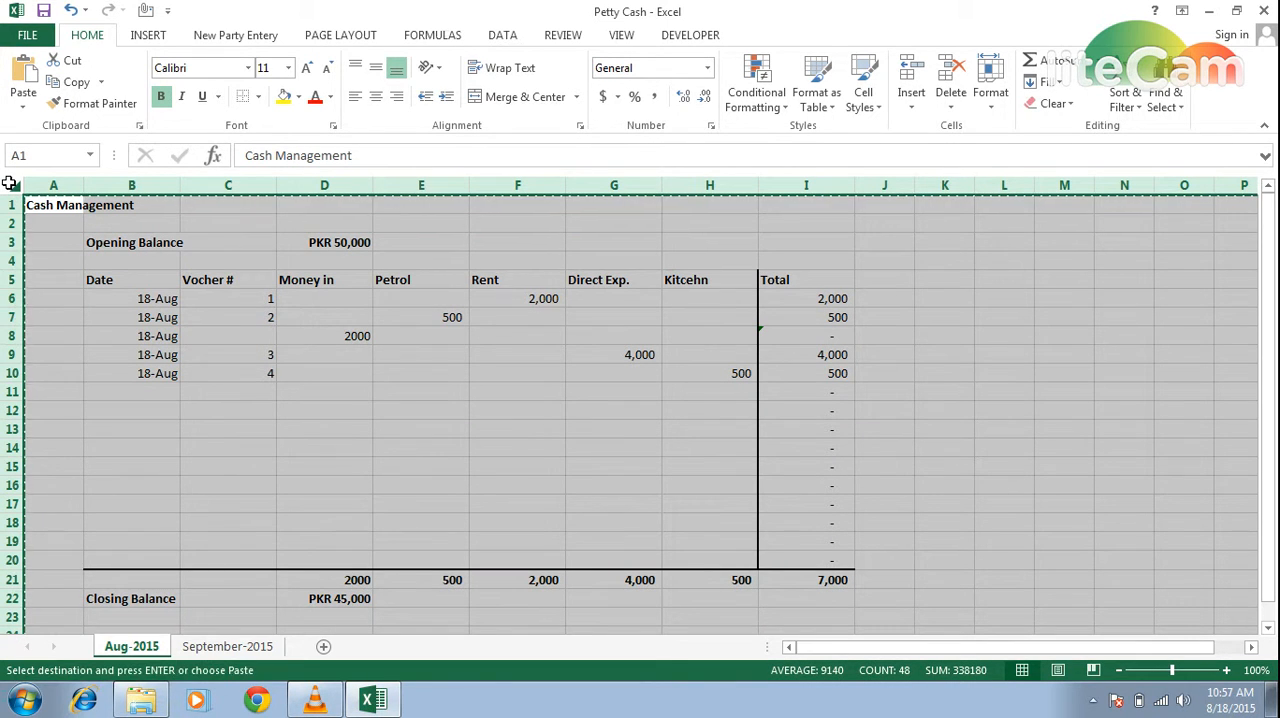
{"action": "left_click", "coordinate": [214, 650]}
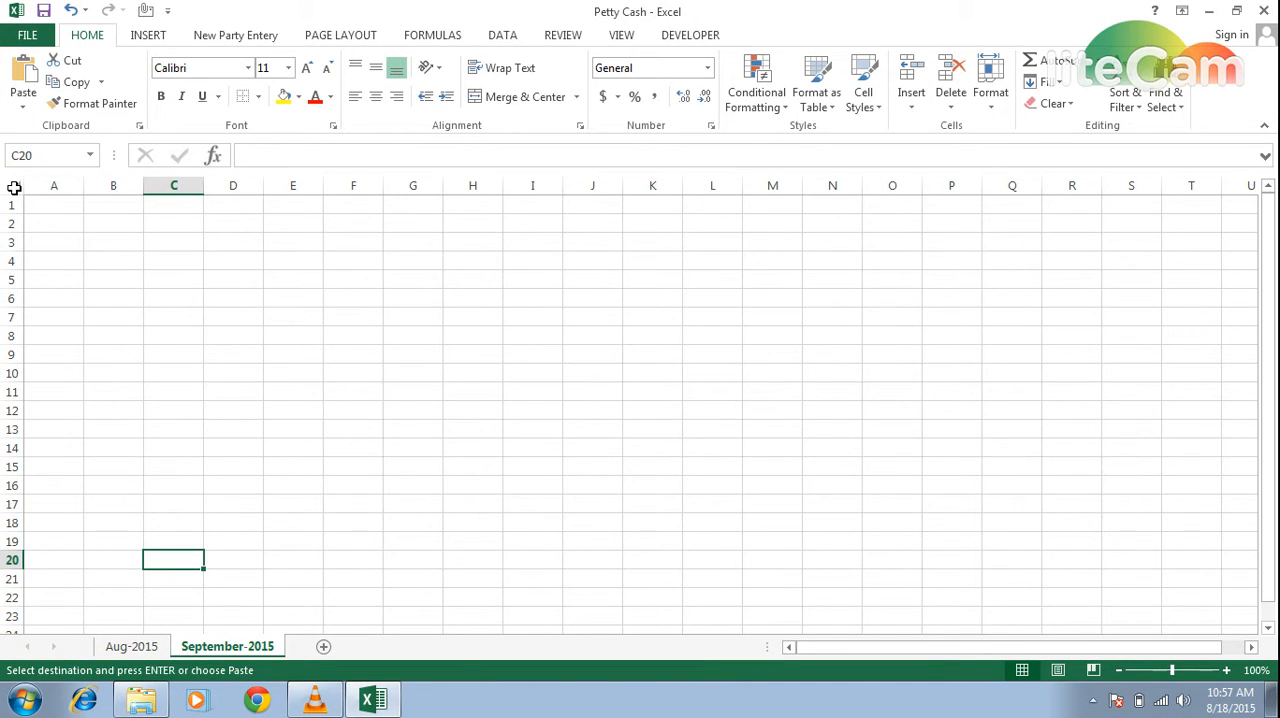
{"action": "left_click", "coordinate": [12, 186]}
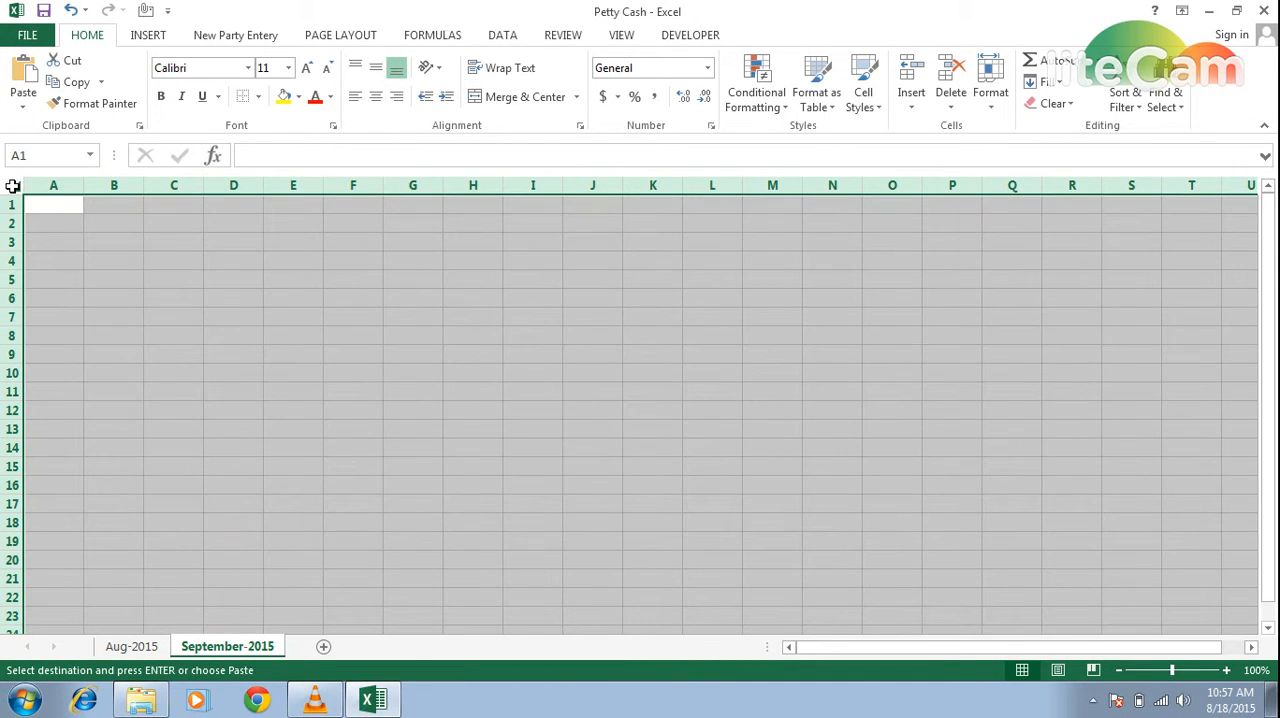
{"action": "key", "text": "ctrl+v"}
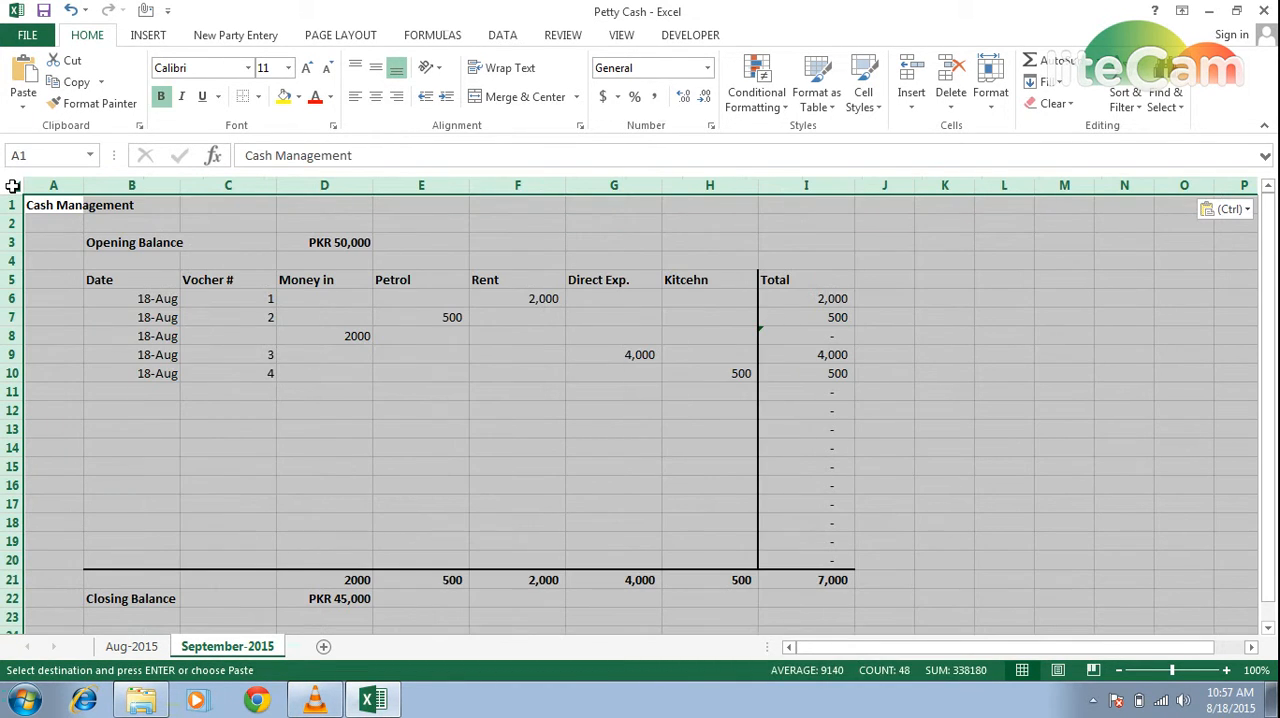
Clear the copied August entries from B6:H12 on the September-2015 sheet, keeping the Total column formulas.
{"action": "left_click", "coordinate": [212, 388]}
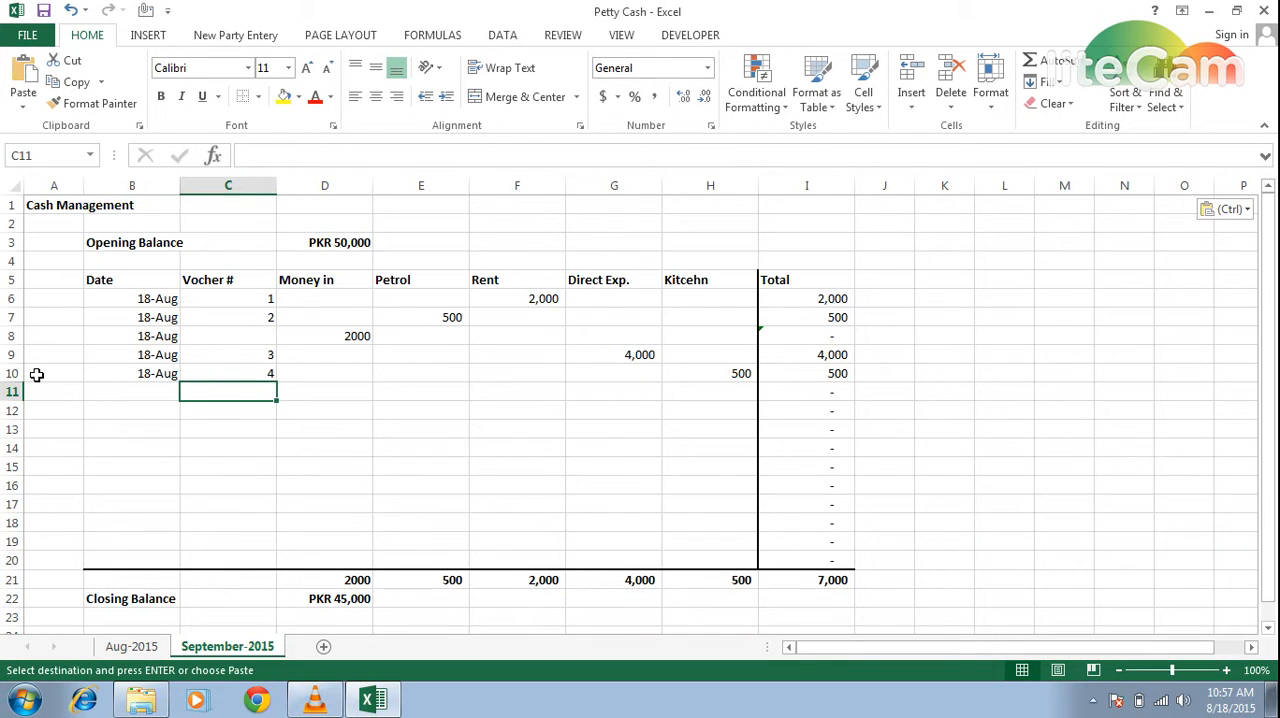
{"action": "key", "text": "Left"}
{"action": "key", "text": "Left"}
{"action": "key", "text": "Up"}
{"action": "key", "text": "Right"}
{"action": "key", "text": "Right"}
{"action": "key", "text": "Up"}
{"action": "key", "text": "Up"}
{"action": "key", "text": "Up"}
{"action": "key", "text": "Left"}
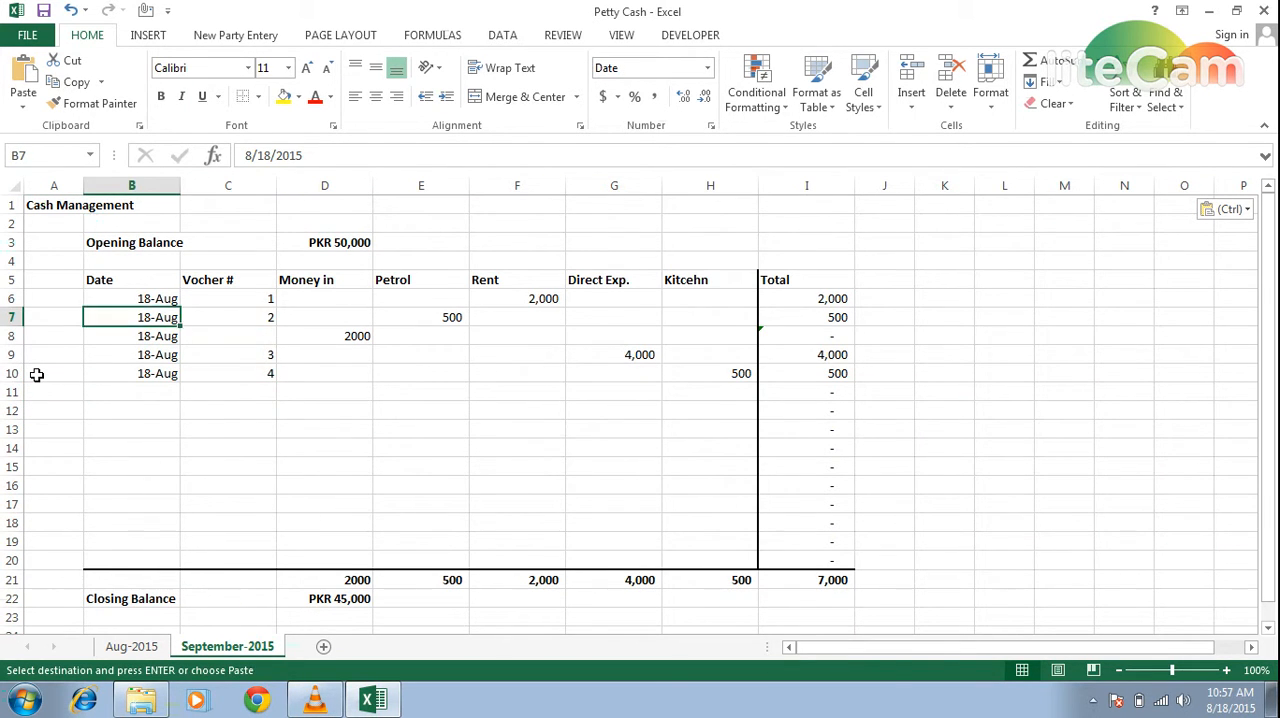
{"action": "key", "text": "shift+Up"}
{"action": "key", "text": "shift+Right"}
{"action": "key", "text": "shift+Right"}
{"action": "key", "text": "shift+Right"}
{"action": "key", "text": "shift+Right"}
{"action": "key", "text": "shift+Right"}
{"action": "key", "text": "shift+Right"}
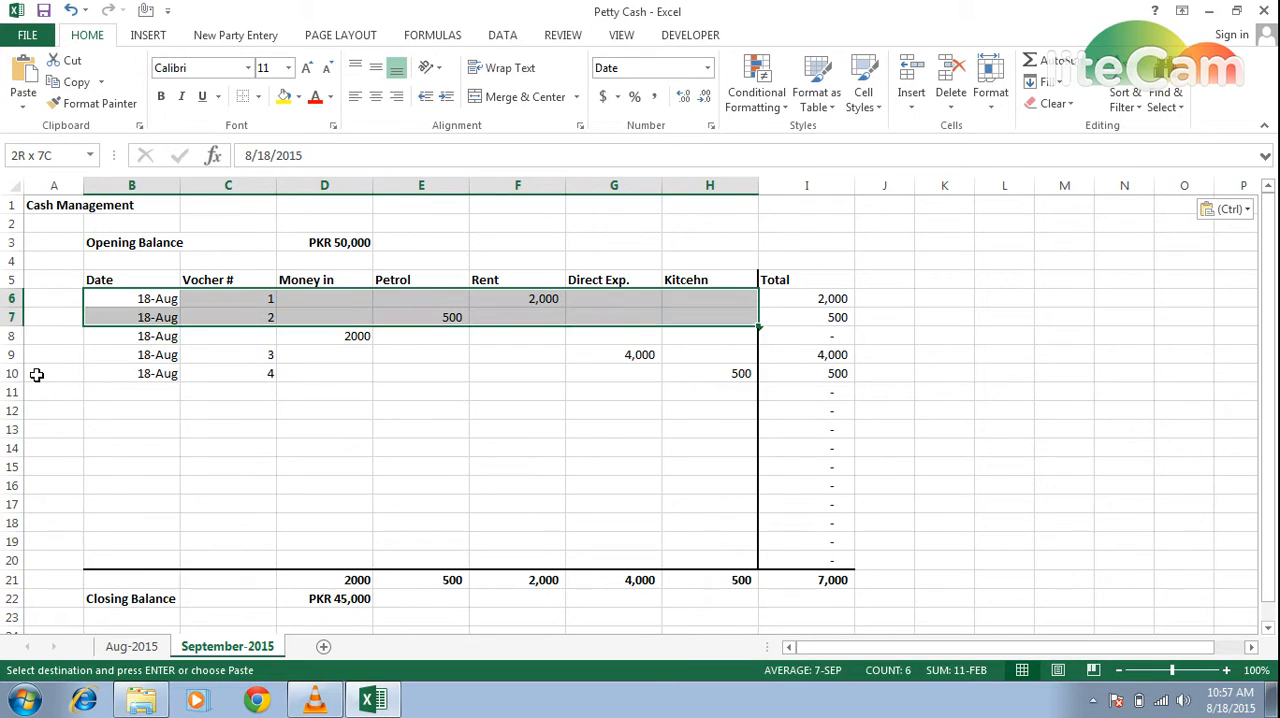
{"action": "key", "text": "shift+Down"}
{"action": "key", "text": "shift+Down"}
{"action": "key", "text": "shift+Down"}
{"action": "key", "text": "shift+Down"}
{"action": "key", "text": "shift+Down"}
{"action": "key", "text": "Delete"}
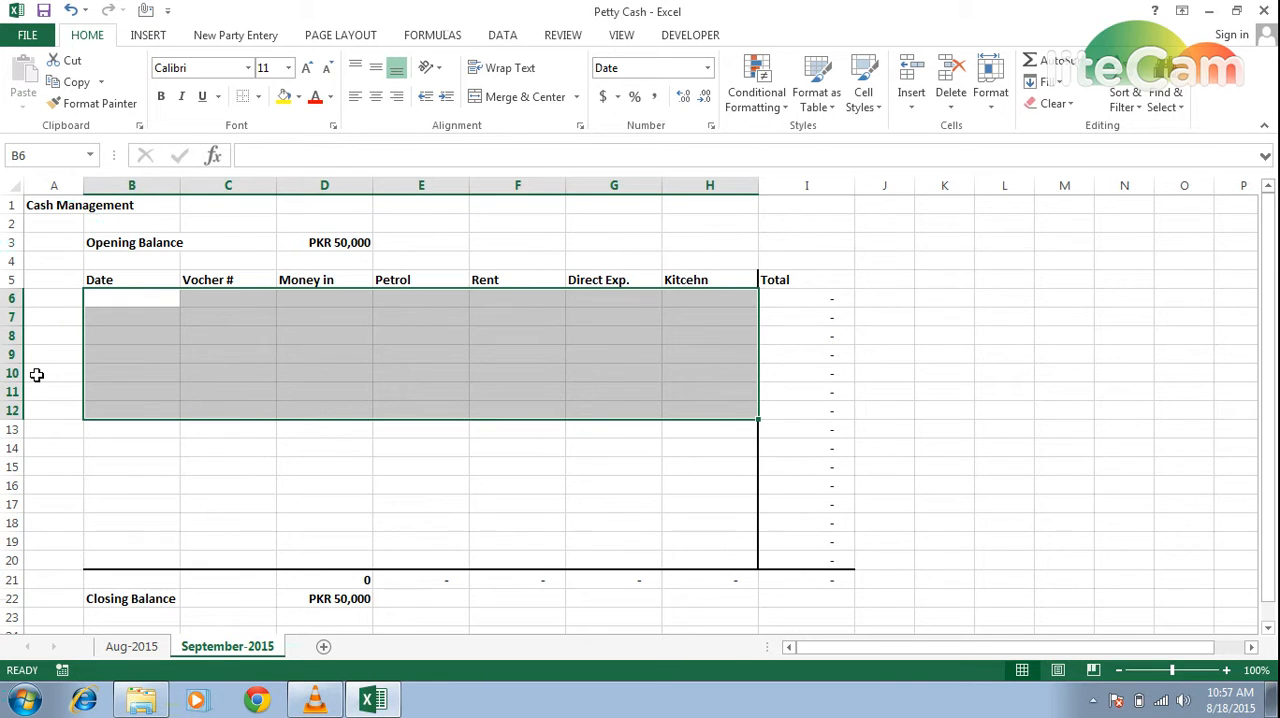
Link the September-2015 opening balance in D3 to the August closing balance with the formula ='Aug-2015'!D22.
{"action": "key", "text": "Up"}
{"action": "key", "text": "Up"}
{"action": "key", "text": "Up"}
{"action": "key", "text": "Right"}
{"action": "key", "text": "Right"}
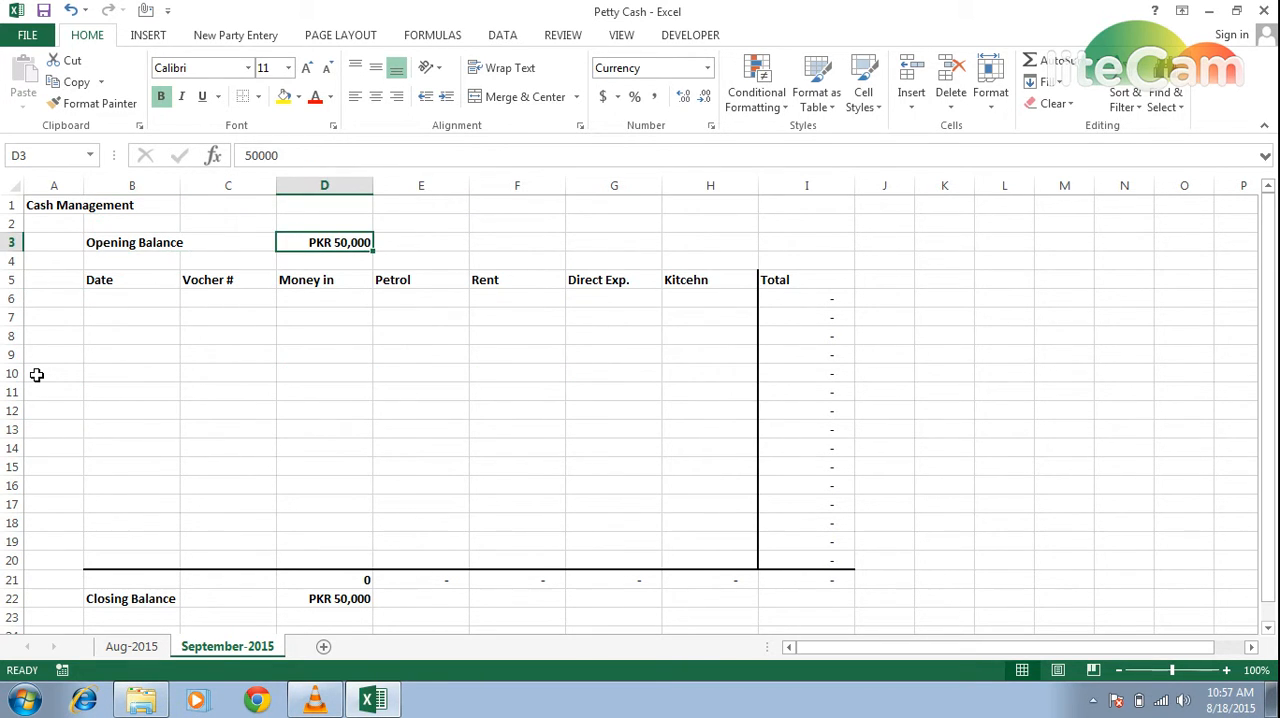
{"action": "type", "text": "="}
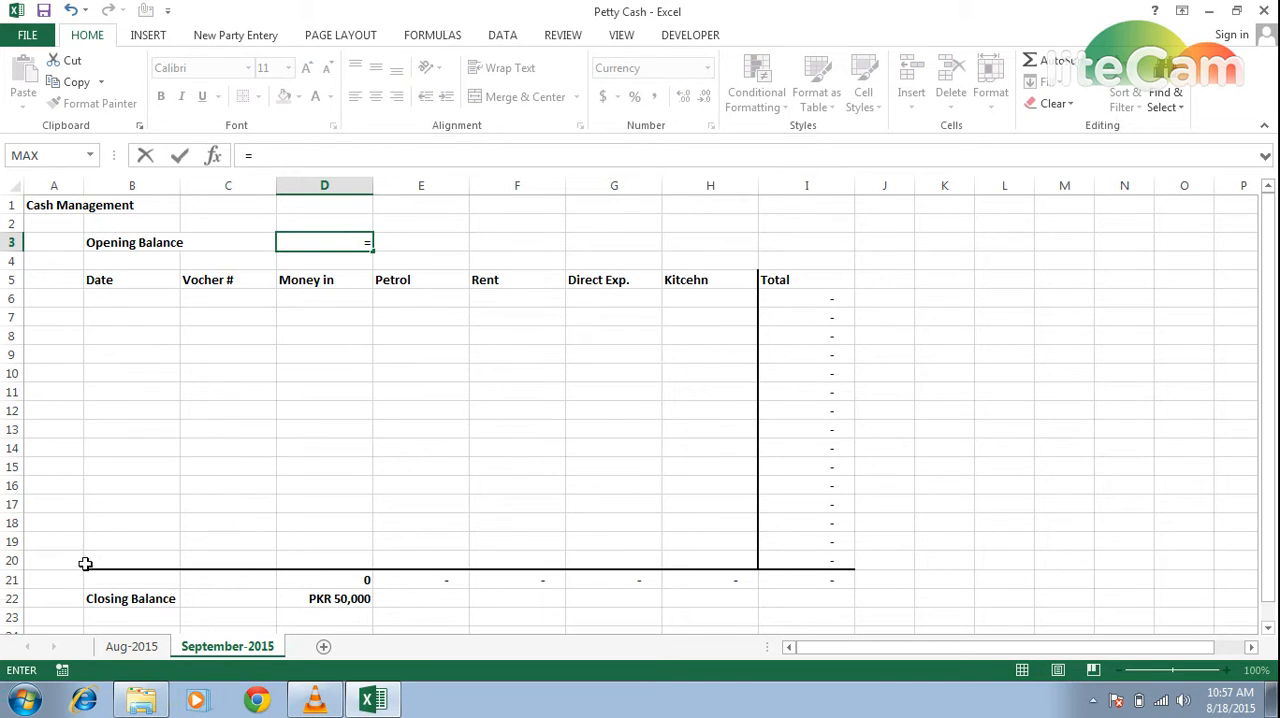
{"action": "left_click", "coordinate": [128, 647]}
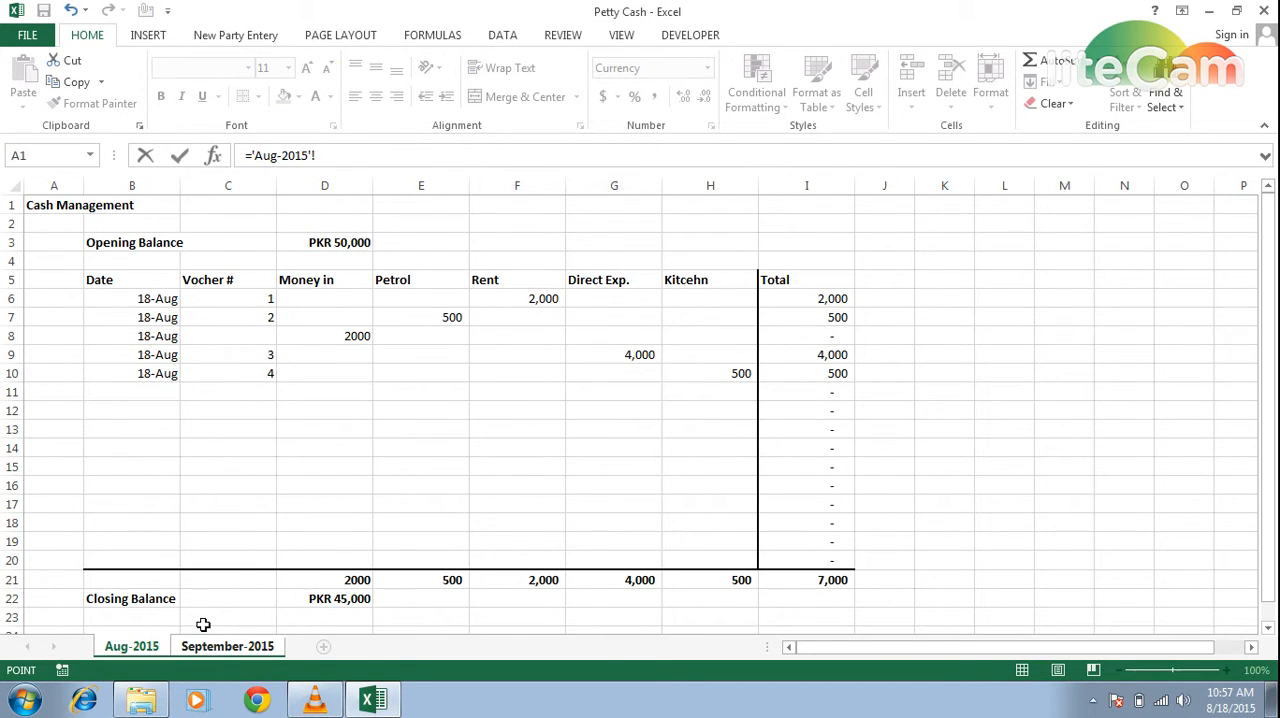
{"action": "left_click", "coordinate": [324, 598]}
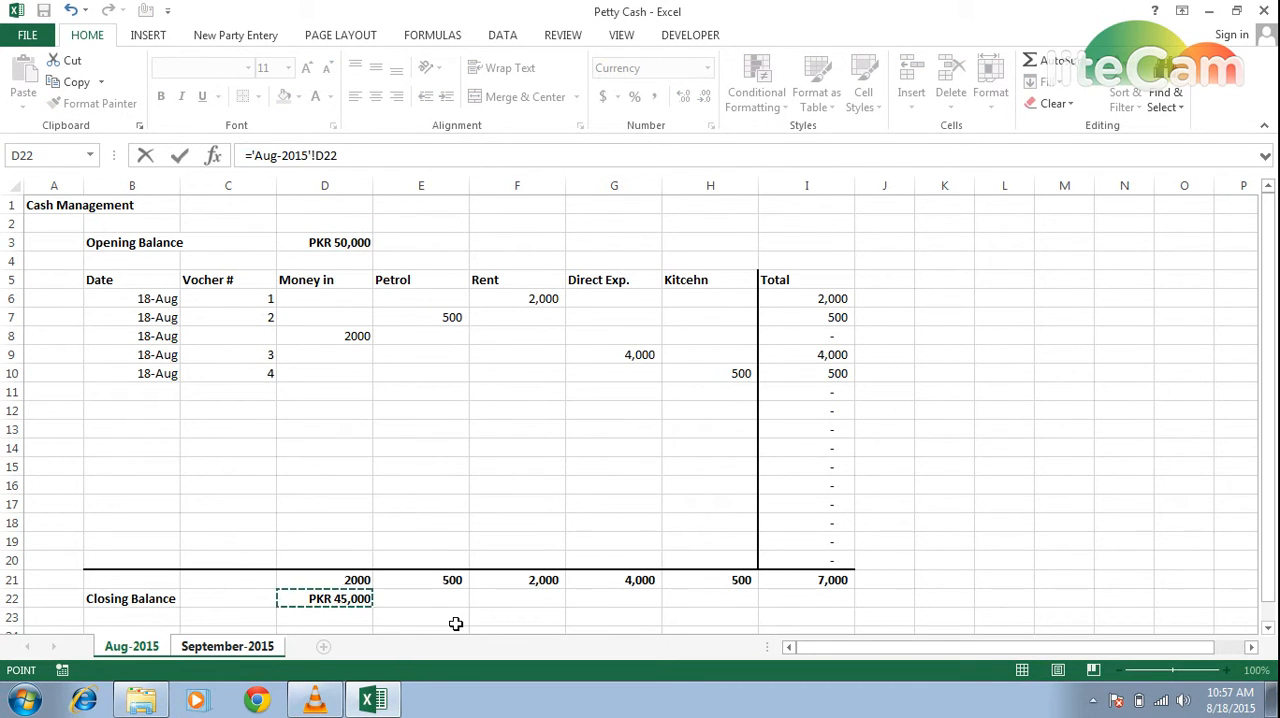
{"action": "key", "text": "Return"}
{"action": "key", "text": "Up"}
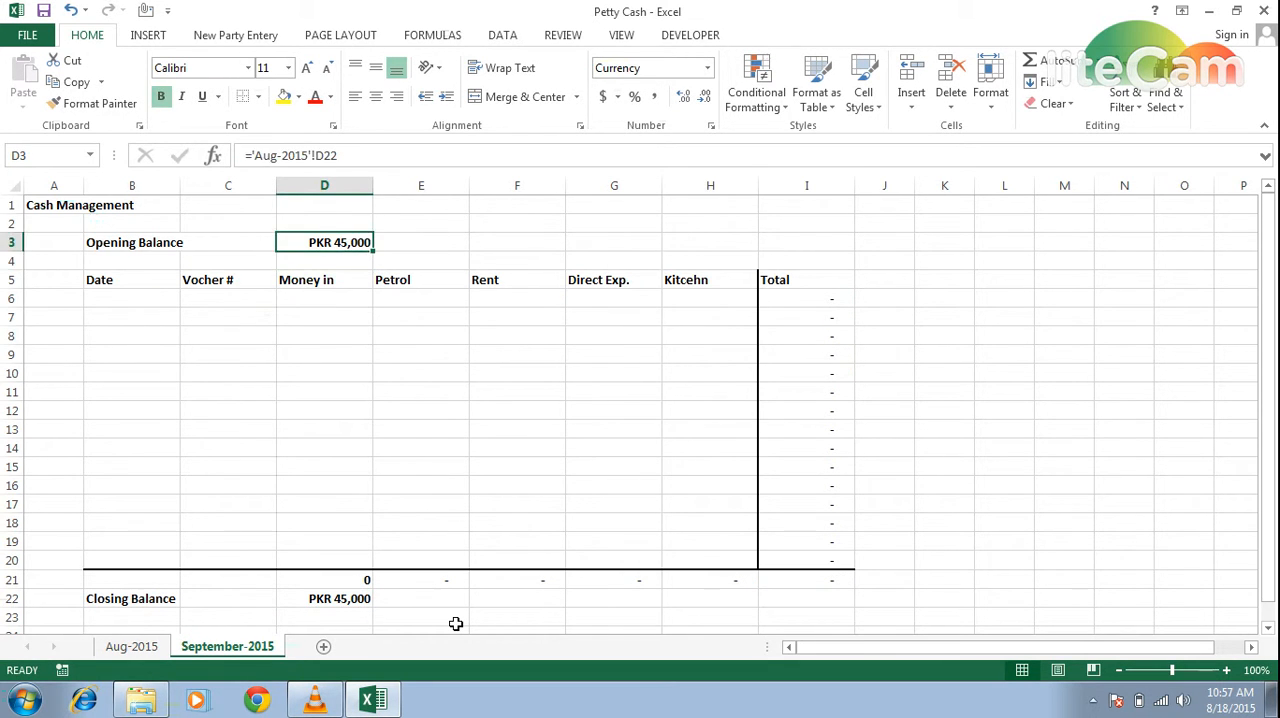
Review the closing balance on the Aug-2015 sheet and return to the September-2015 sheet.
{"action": "key", "text": "Down"}
{"action": "key", "text": "Left"}
{"action": "key", "text": "ctrl+Page_Up"}
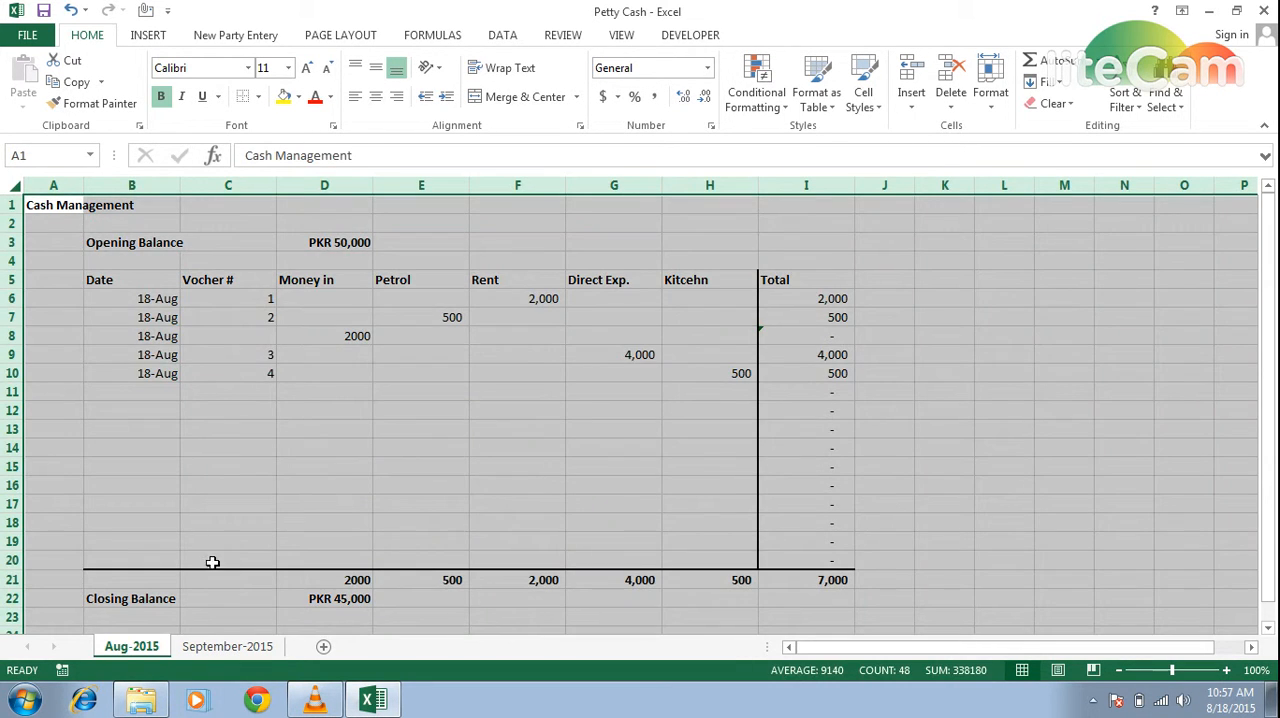
{"action": "left_click", "coordinate": [157, 520]}
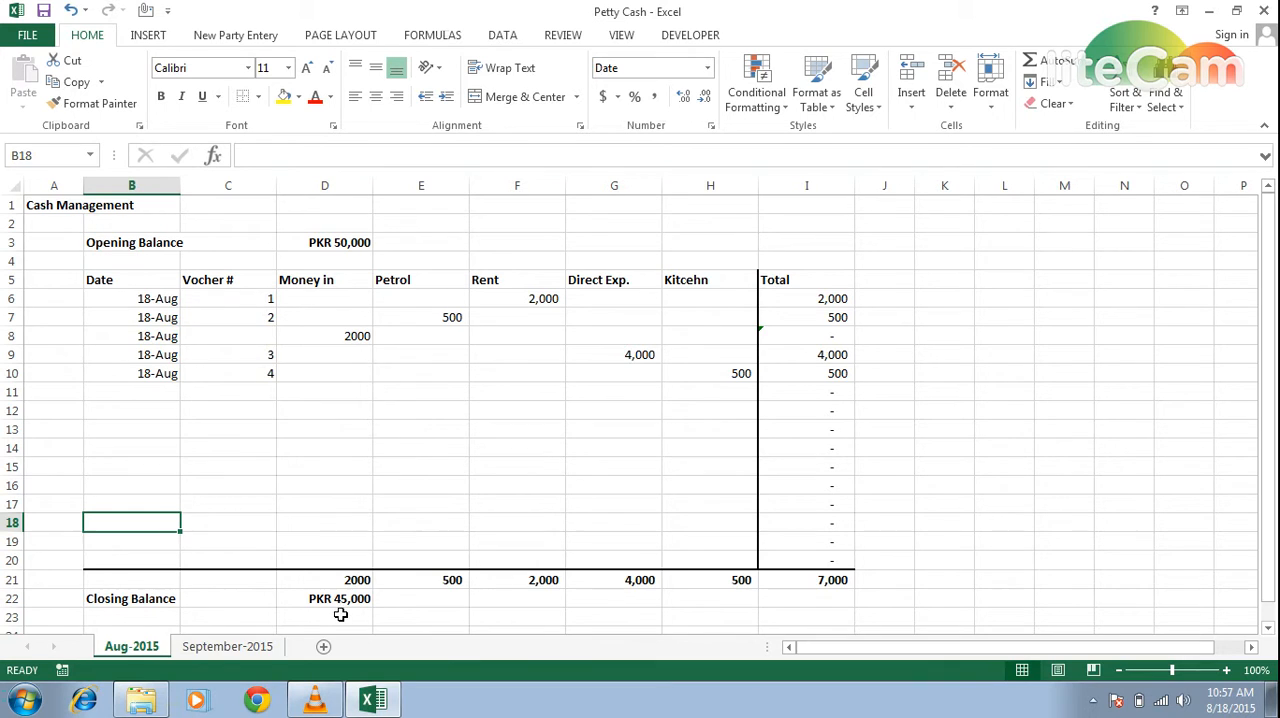
{"action": "left_click", "coordinate": [238, 647]}
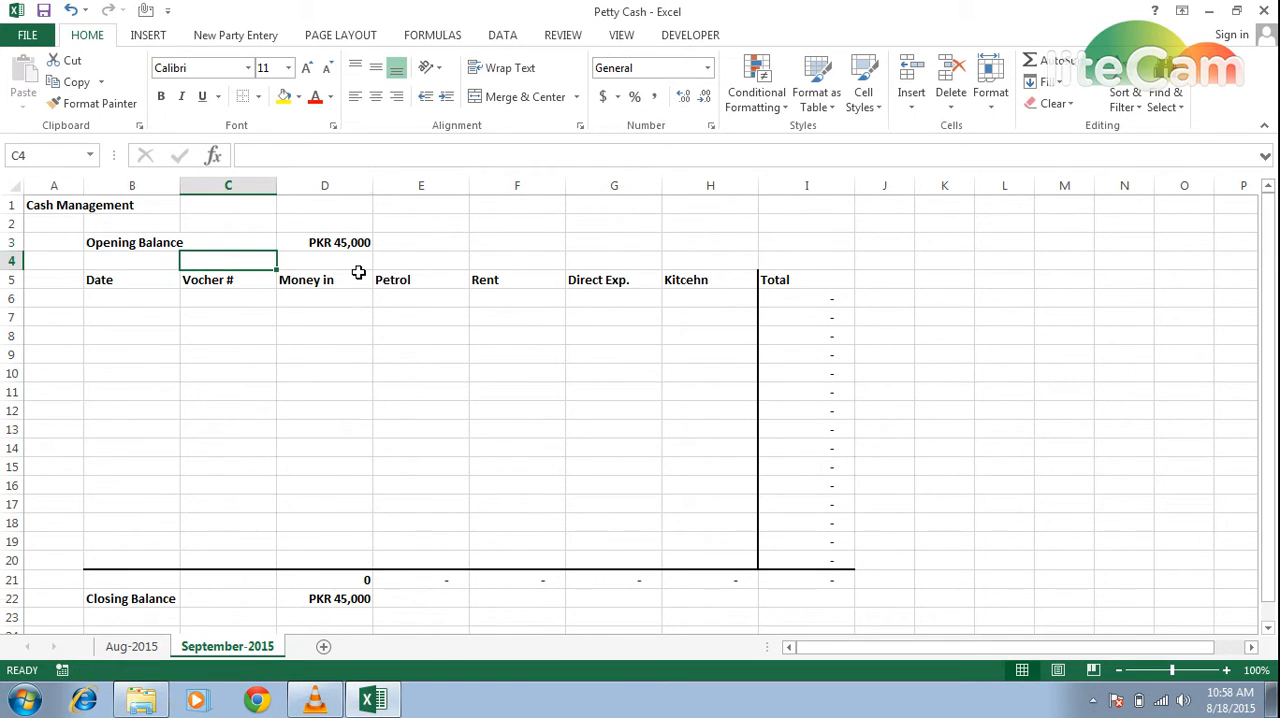
Enter the author's Facebook profile address in cell J2 of the September-2015 sheet.
{"action": "key", "text": "Right"}
{"action": "key", "text": "Right"}
{"action": "key", "text": "Right"}
{"action": "key", "text": "Right"}
{"action": "key", "text": "Right"}
{"action": "key", "text": "Right"}
{"action": "key", "text": "Right"}
{"action": "key", "text": "Up"}
{"action": "key", "text": "Up"}
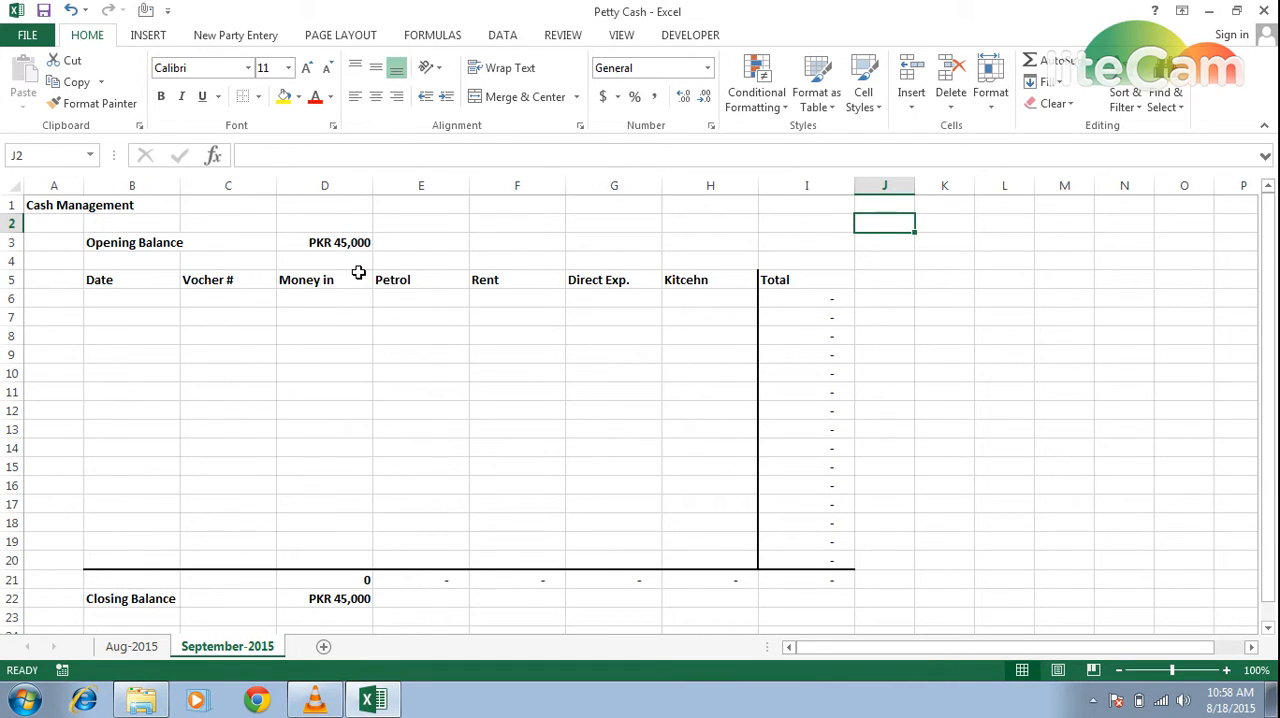
{"action": "type", "text": "WWW.FA"}
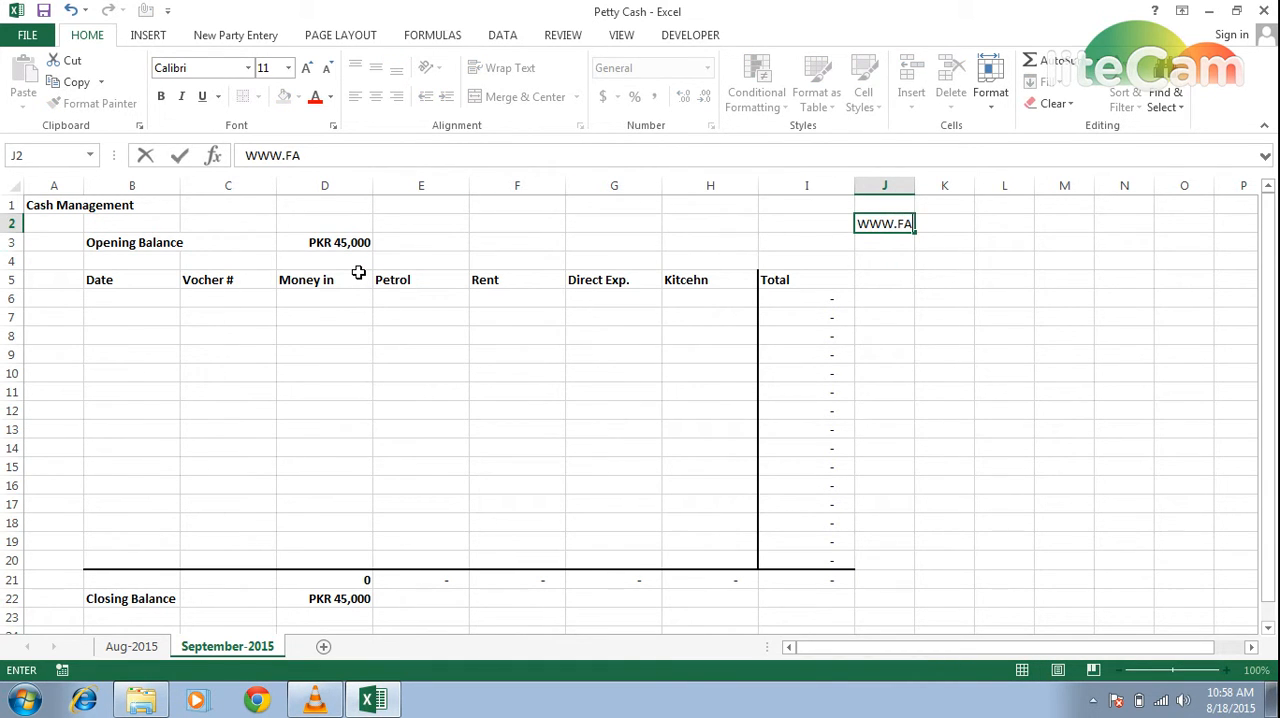
{"action": "type", "text": "CEBOOK.COM"}
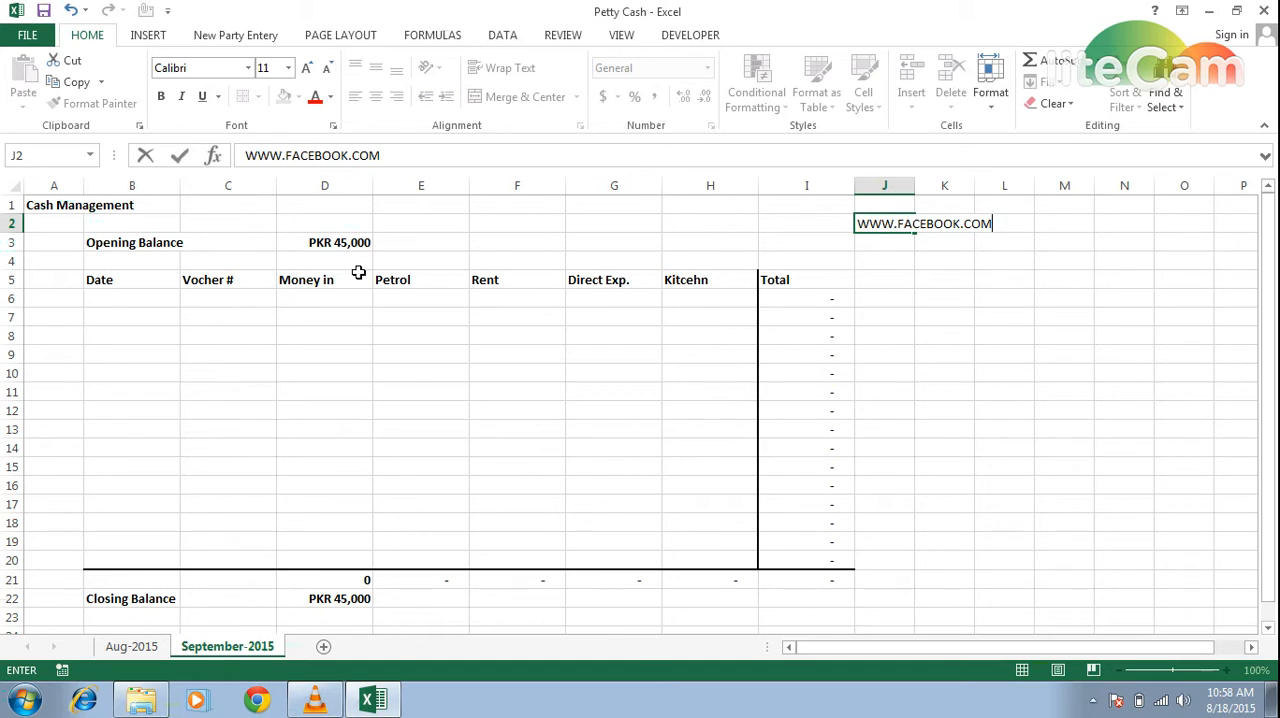
{"action": "type", "text": "/RASHID1"}
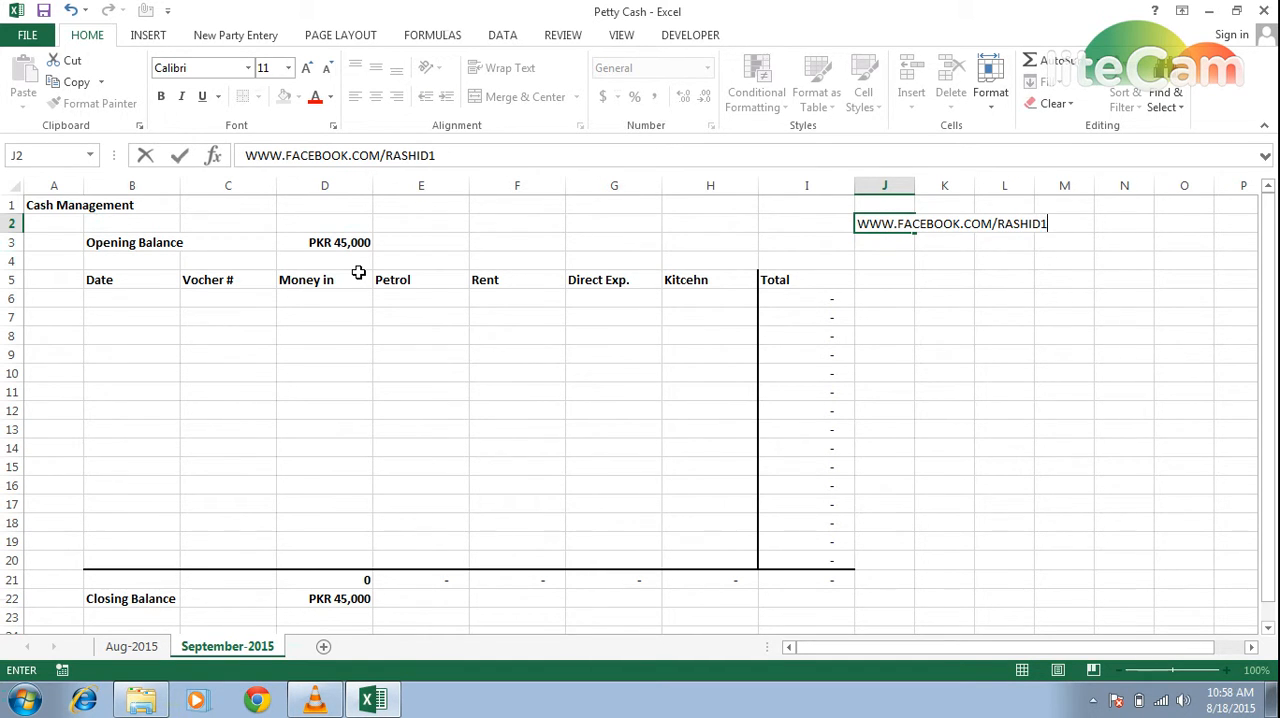
{"action": "type", "text": "992MUGHAL"}
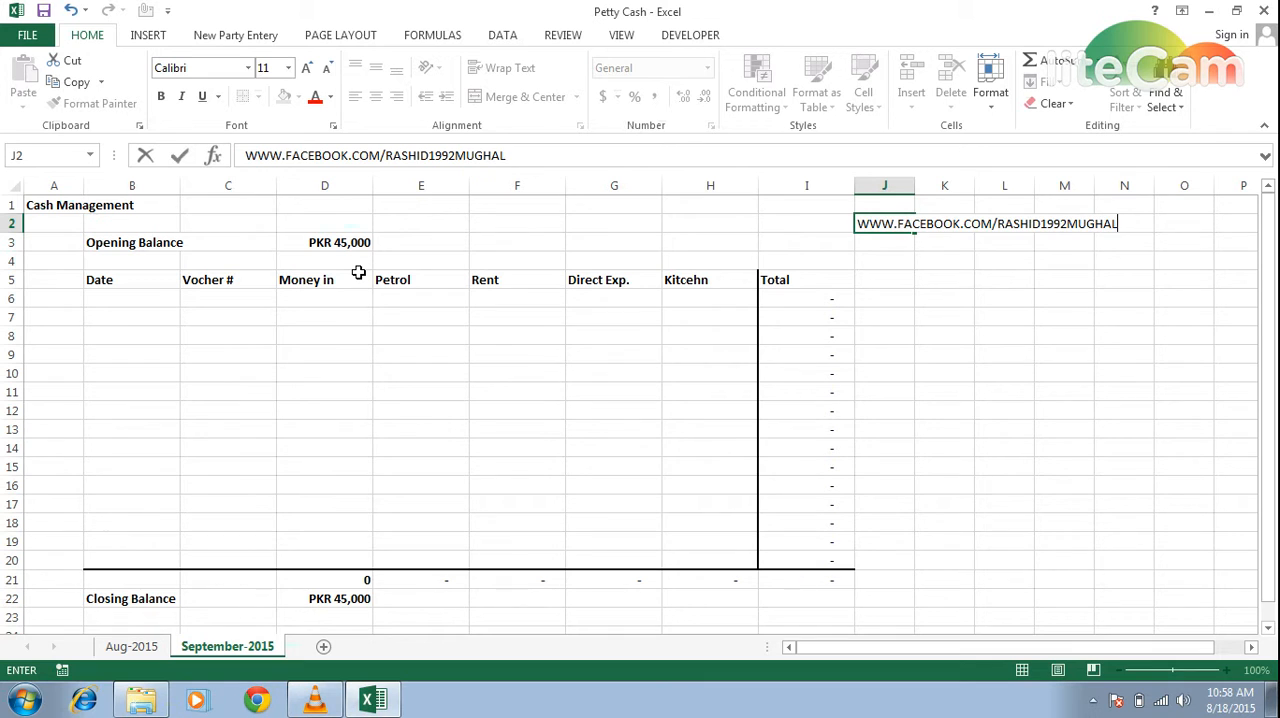
{"action": "type", "text": "@"}
{"action": "key", "text": "BackSpace"}
{"action": "key", "text": "Return"}
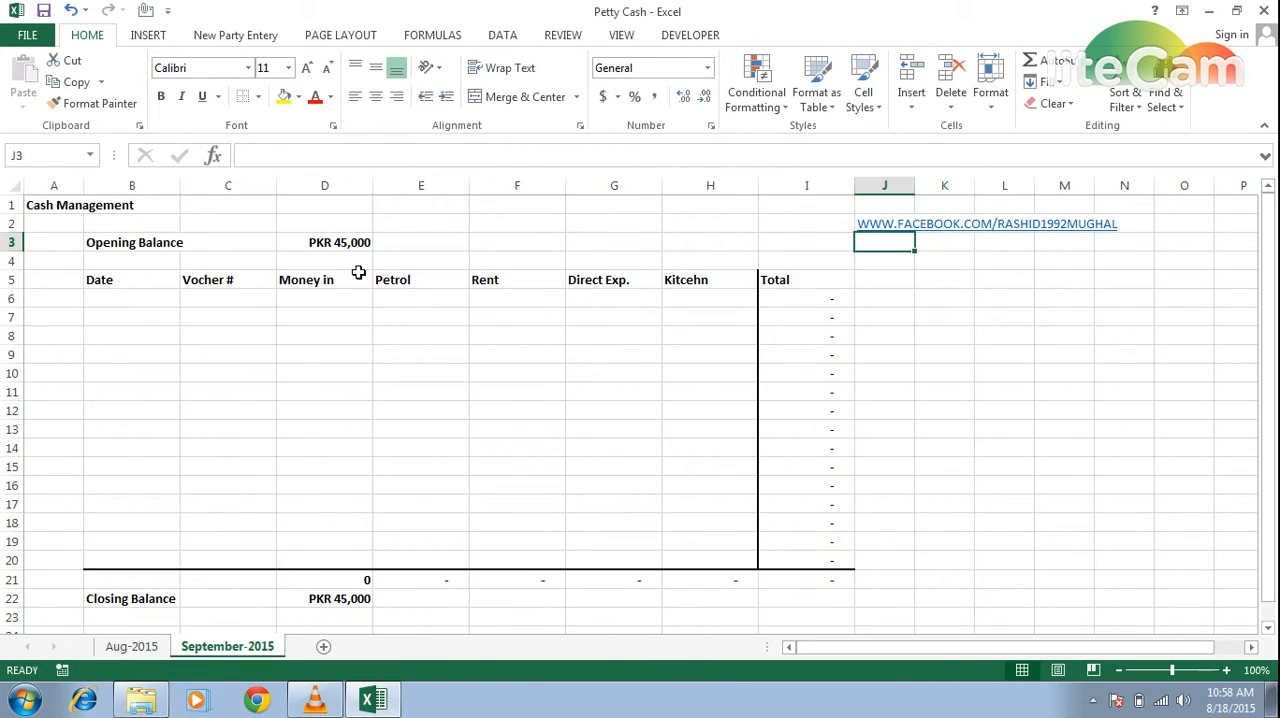
{"action": "key", "text": "Up"}
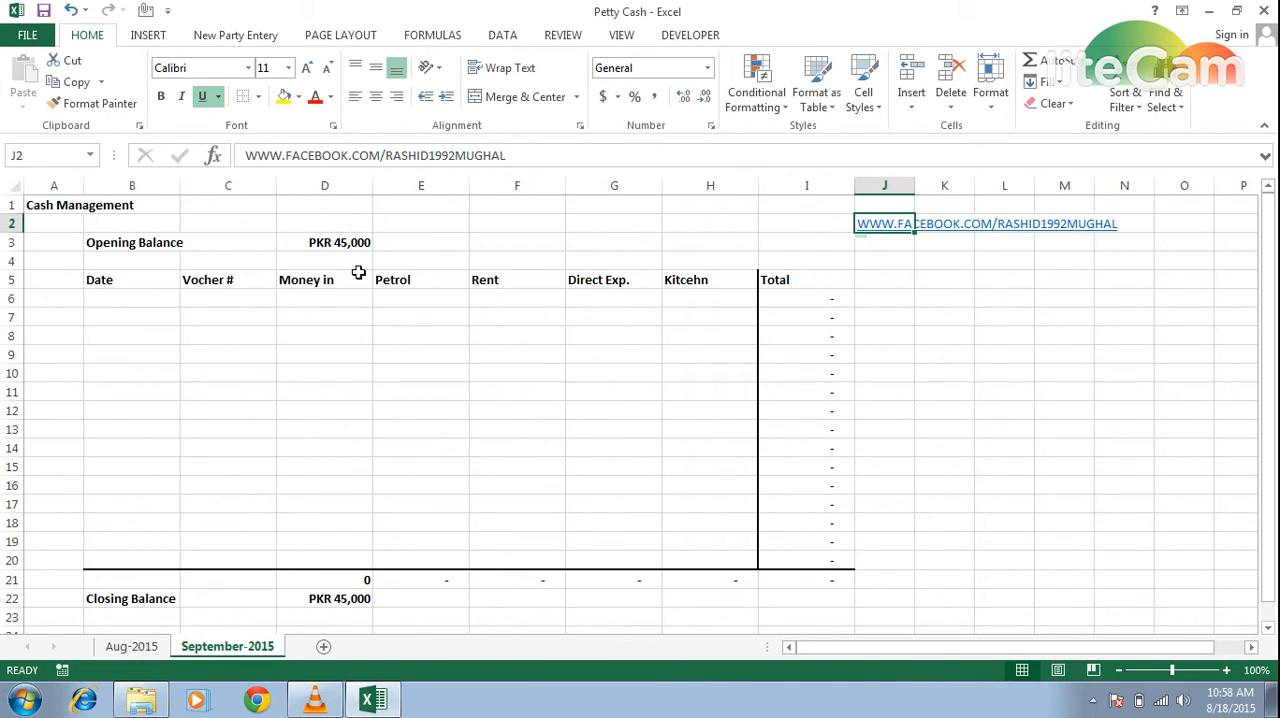